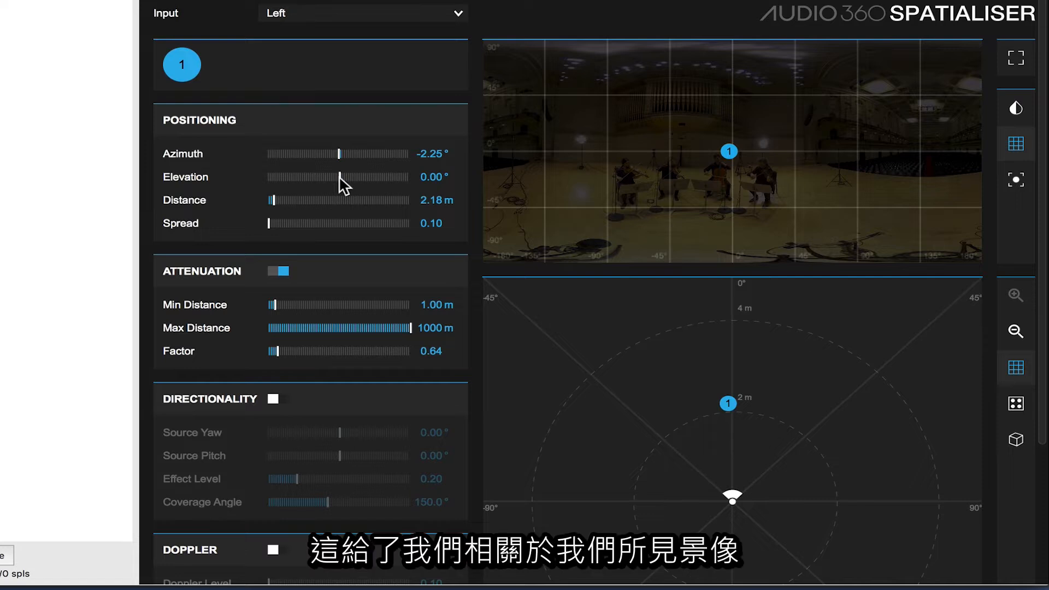
Try adjusting the source's positioning sliders in the Audio360 Spatialiser
{"action": "mouse_move", "coordinate": [340, 177]}
{"action": "left_mouse_down"}
{"action": "mouse_move", "coordinate": [382, 186]}
{"action": "mouse_move", "coordinate": [285, 211]}
{"action": "left_mouse_up"}
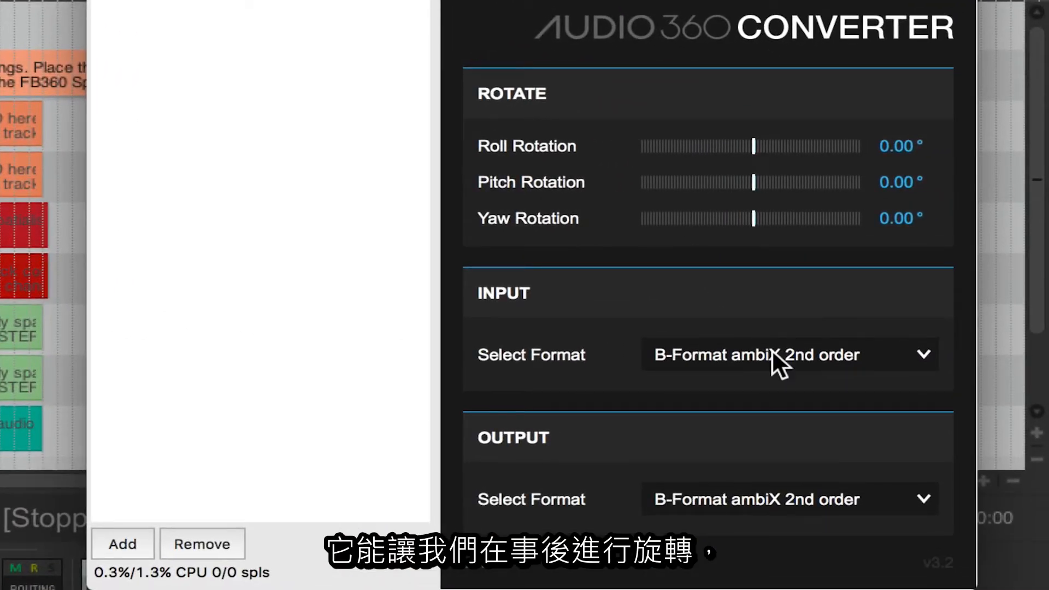
Examine the Audio360 Converter's input and output format choices and access the effects on the HL MASTER track
{"action": "left_click", "coordinate": [729, 349]}
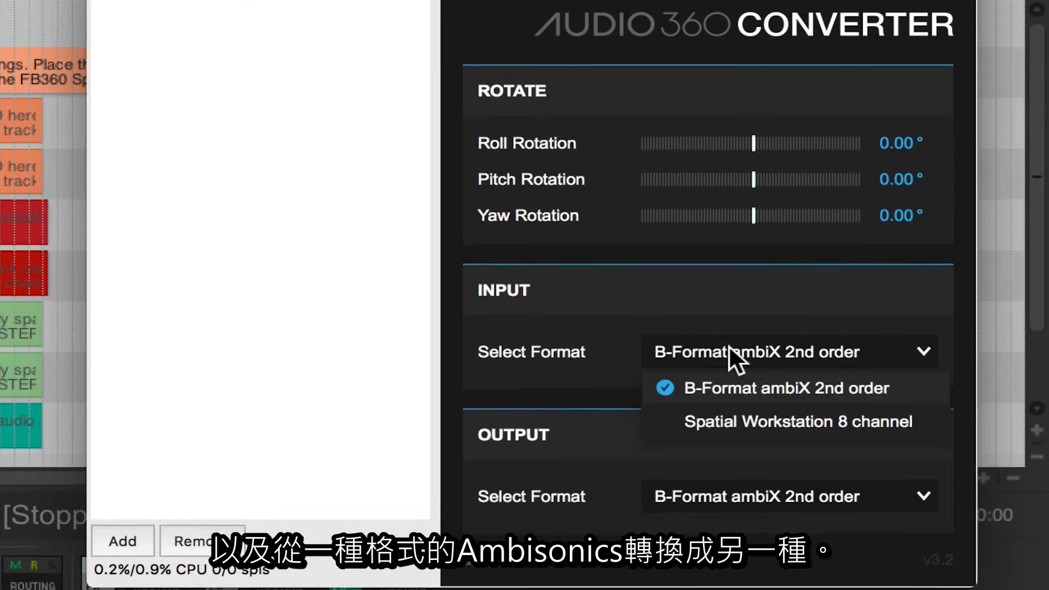
{"action": "left_click", "coordinate": [701, 499]}
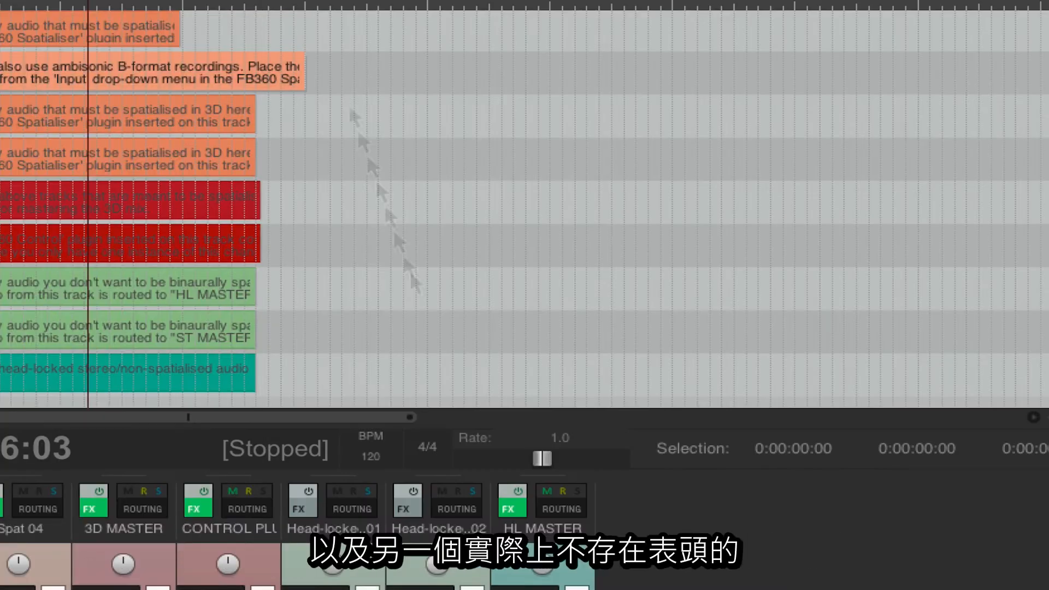
{"action": "left_click", "coordinate": [515, 503]}
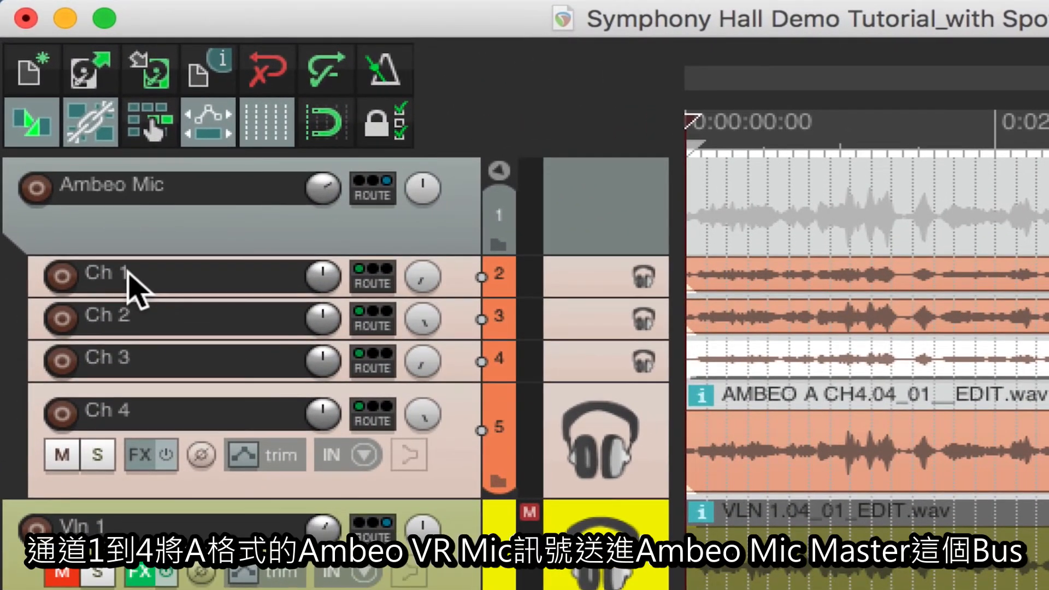
Select the Ambeo Mic track and show the AMBEO A-B Format Converter from its effects chain
{"action": "left_click", "coordinate": [139, 188]}
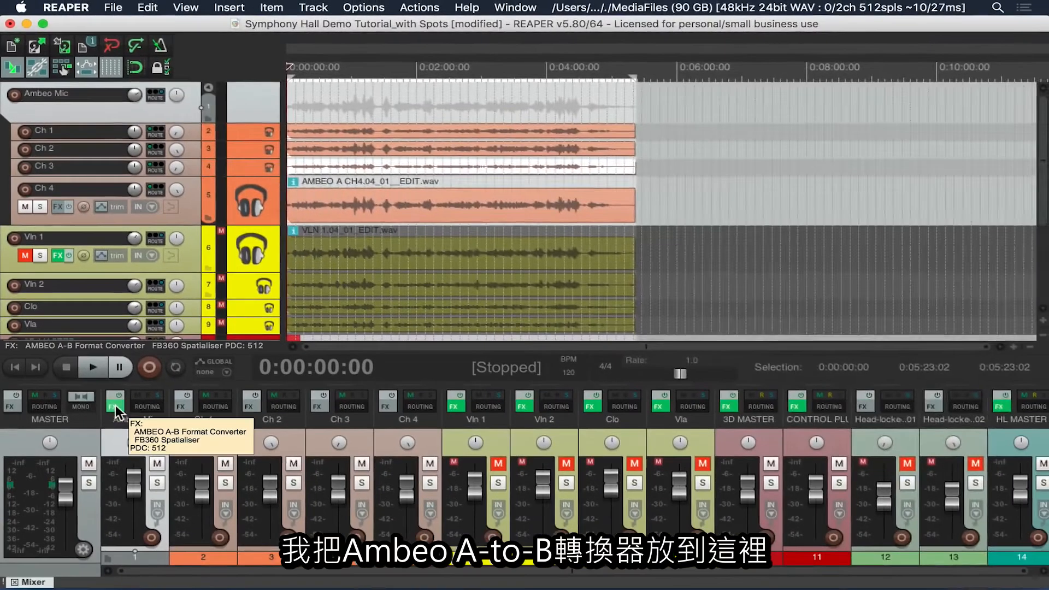
{"action": "left_click", "coordinate": [116, 405]}
{"action": "left_click", "coordinate": [157, 42]}
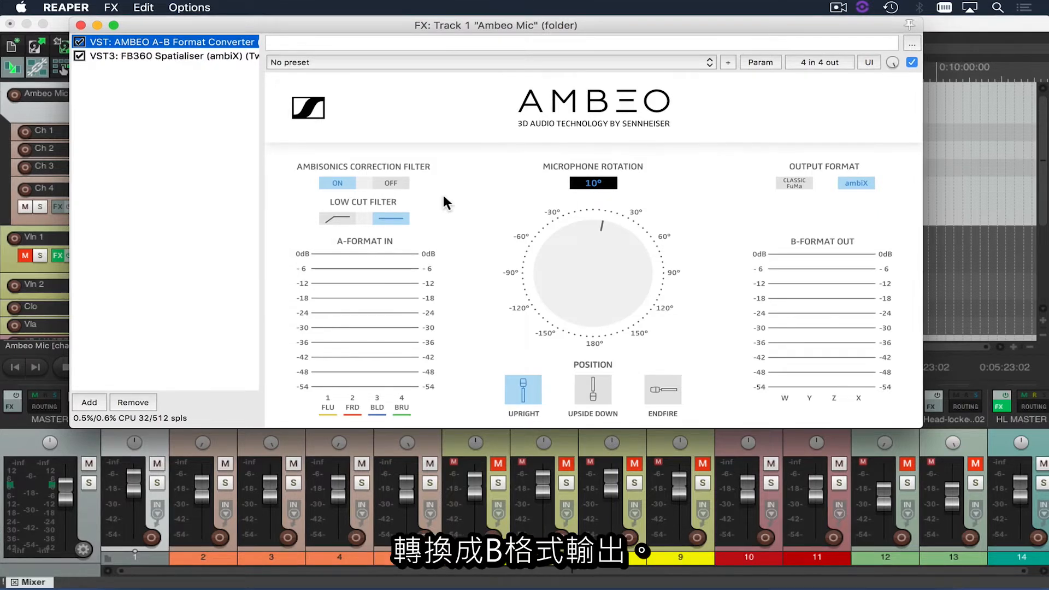
Start playback and set the microphone rotation to 22° in the AMBEO converter
{"action": "key", "text": "space"}
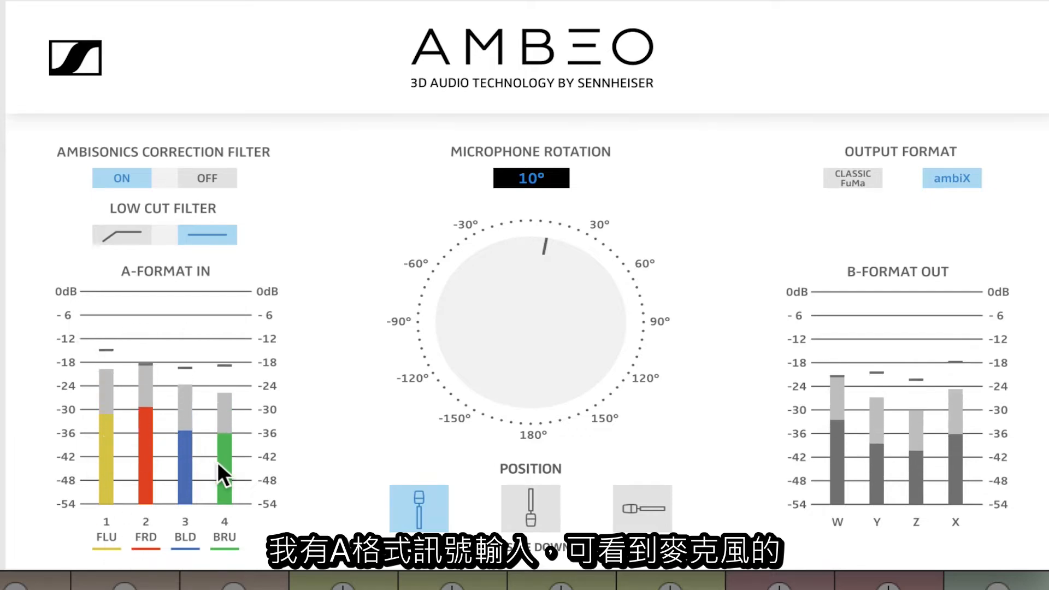
{"action": "left_click", "coordinate": [521, 258]}
{"action": "left_click_drag", "start_coordinate": [525, 282], "coordinate": [586, 165]}
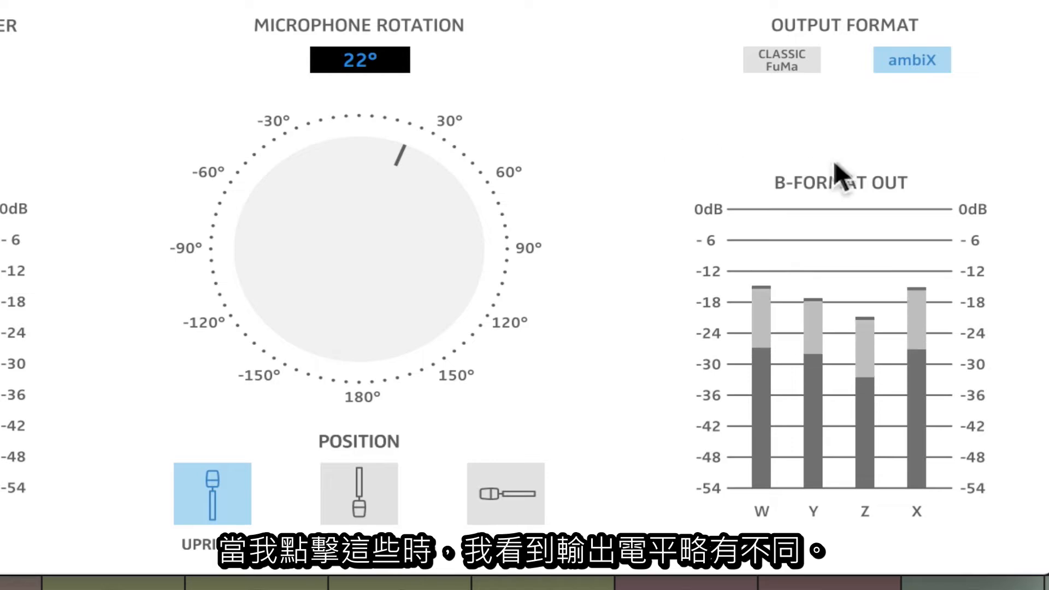
Compare the Classic FuMa and ambiX output formats during playback, finishing with ambiX selected
{"action": "left_click", "coordinate": [789, 56]}
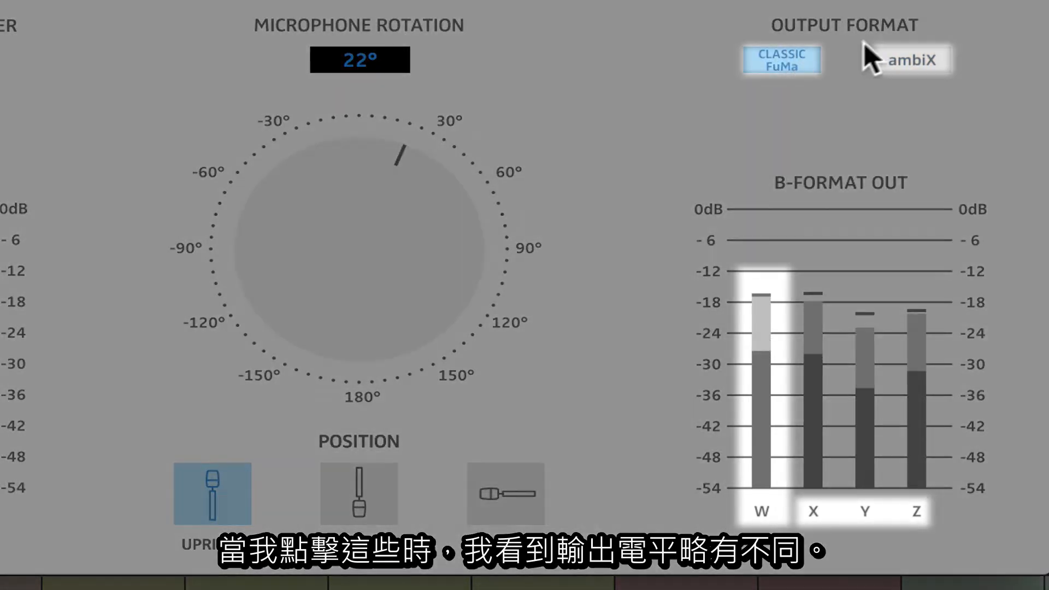
{"action": "left_click", "coordinate": [895, 58]}
{"action": "left_click", "coordinate": [795, 55]}
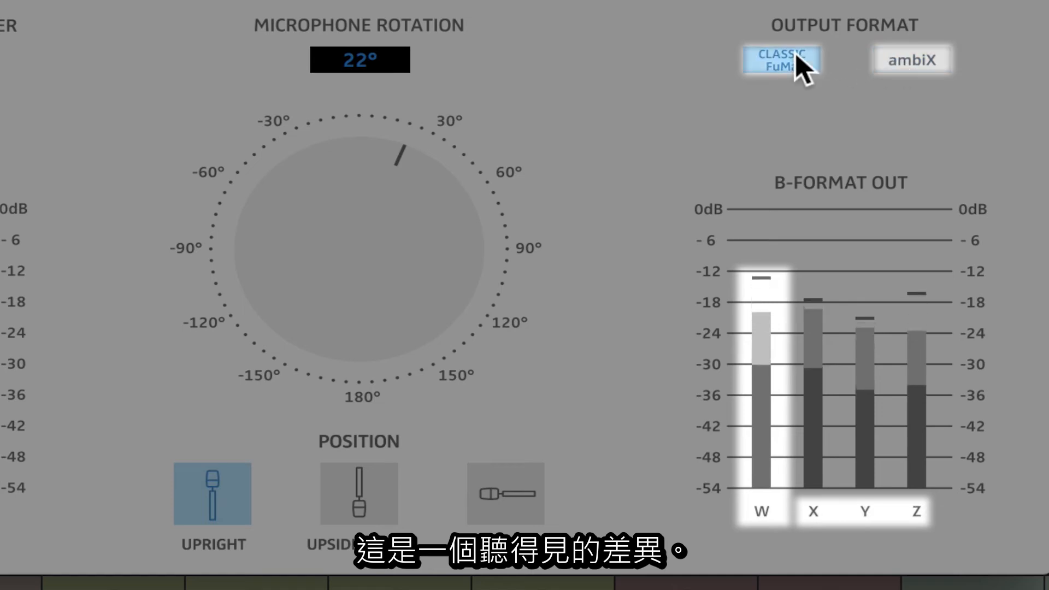
{"action": "left_click", "coordinate": [909, 49]}
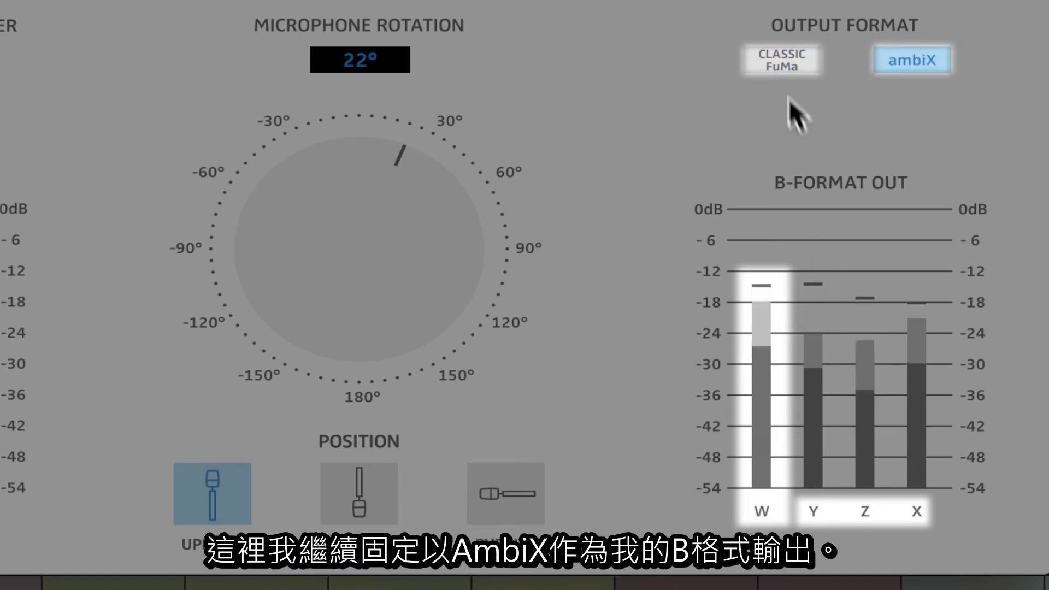
{"action": "left_click", "coordinate": [778, 61]}
{"action": "left_click", "coordinate": [894, 58]}
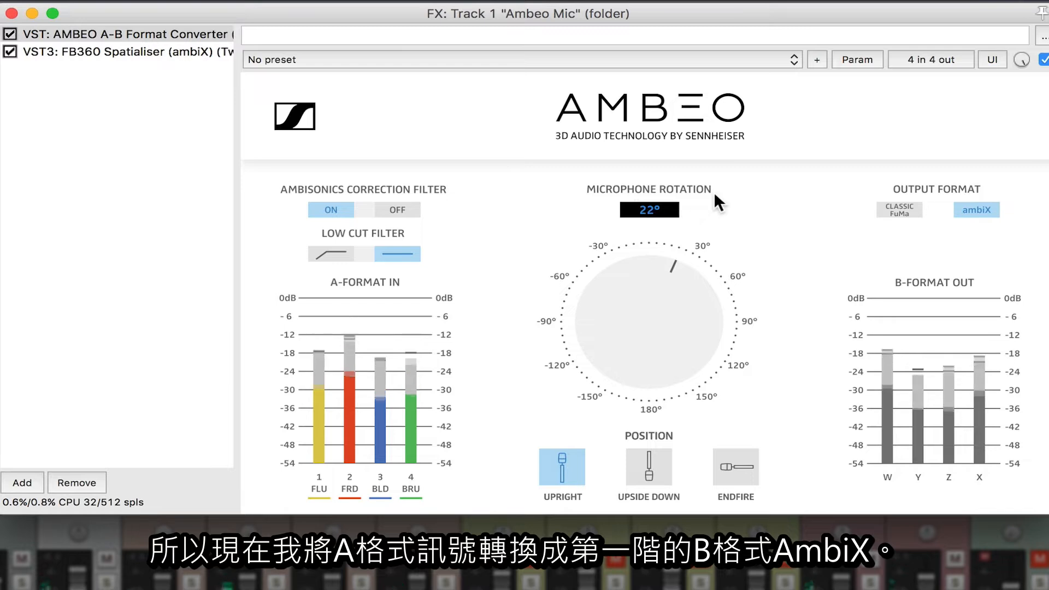
Show the FB360 Spatialiser on the Ambeo Mic track and choose B-format (1st Order ambiX) as its input
{"action": "left_click", "coordinate": [111, 52]}
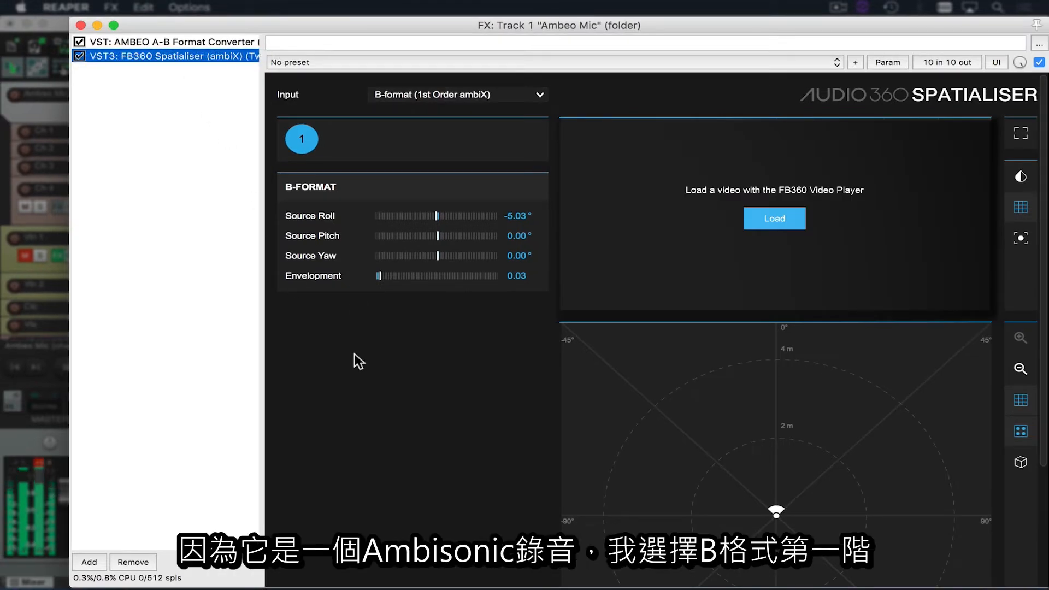
{"action": "left_click", "coordinate": [480, 94]}
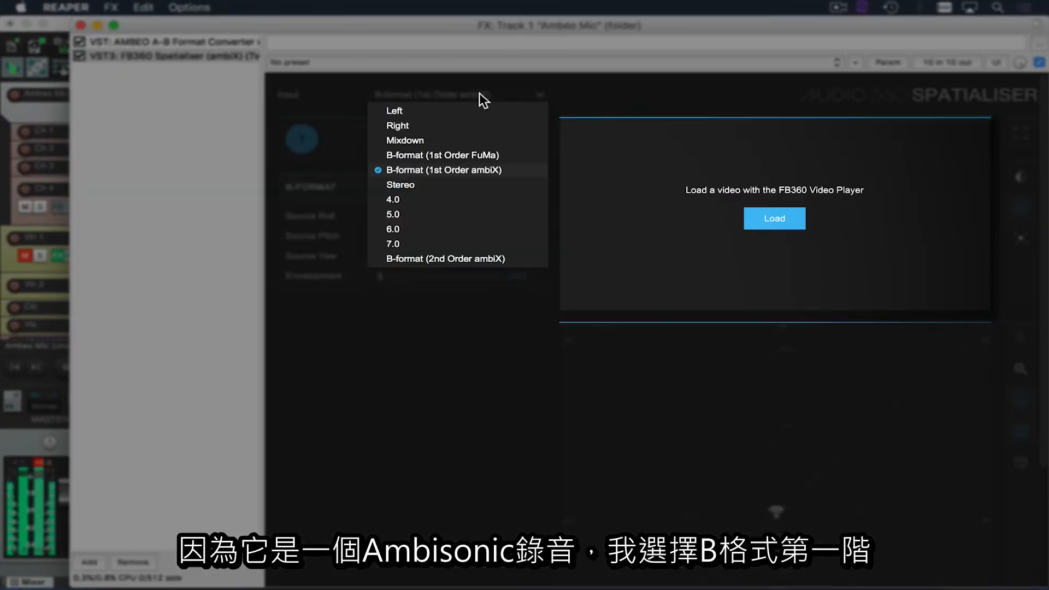
{"action": "left_click", "coordinate": [440, 171]}
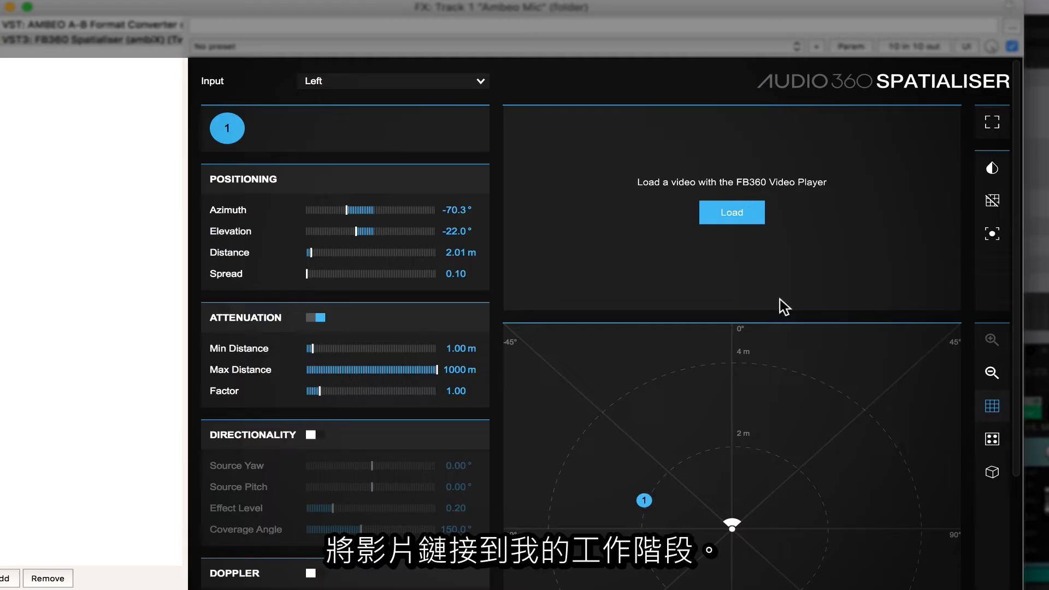
Load the 360 performance video file into the Audio360 Video Player from the Spatialiser
{"action": "left_click", "coordinate": [742, 221]}
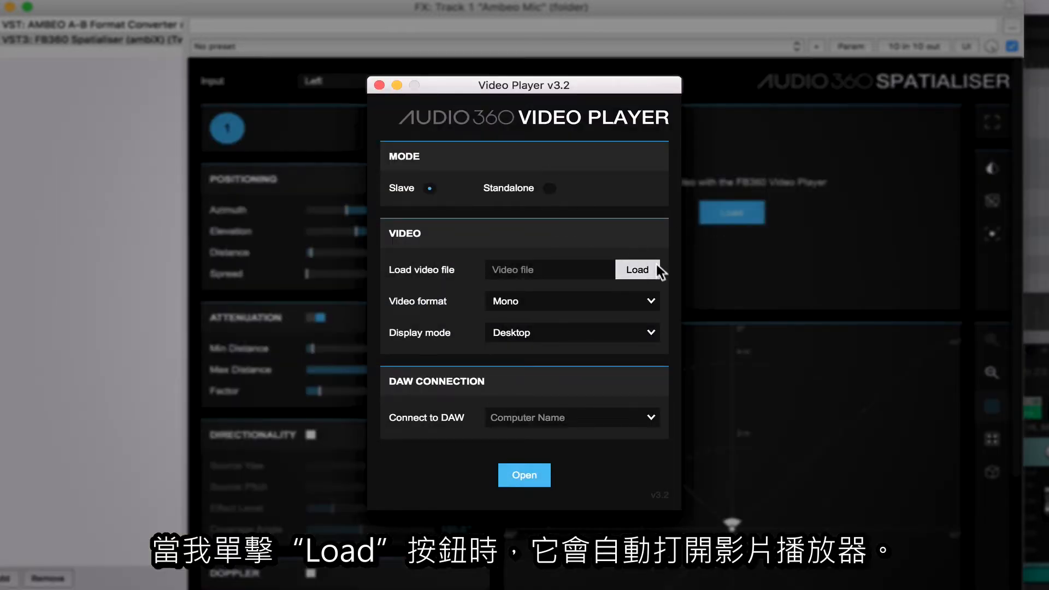
{"action": "left_click", "coordinate": [626, 270]}
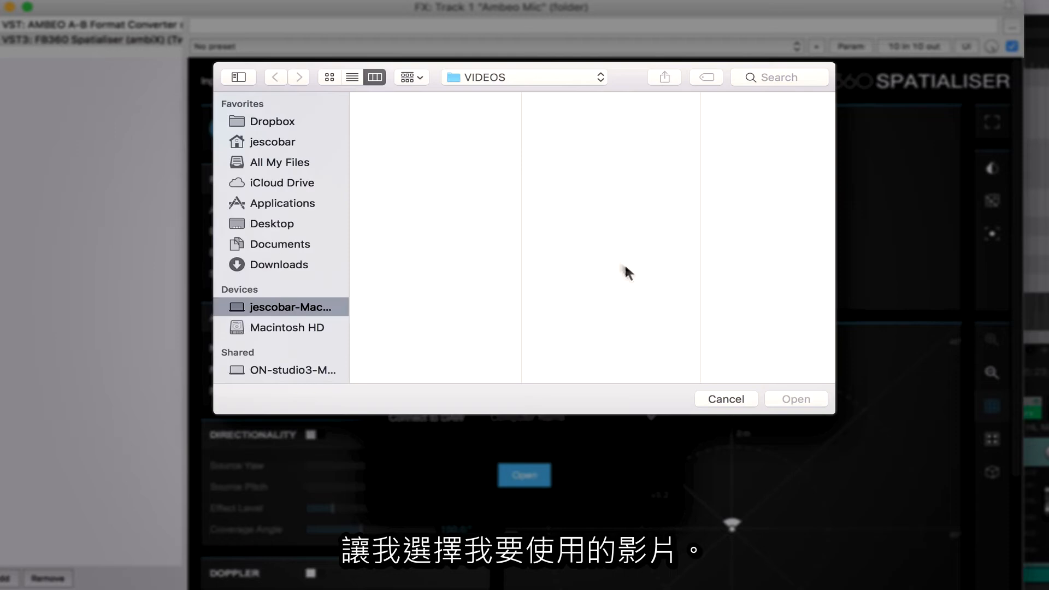
{"action": "left_click", "coordinate": [760, 101]}
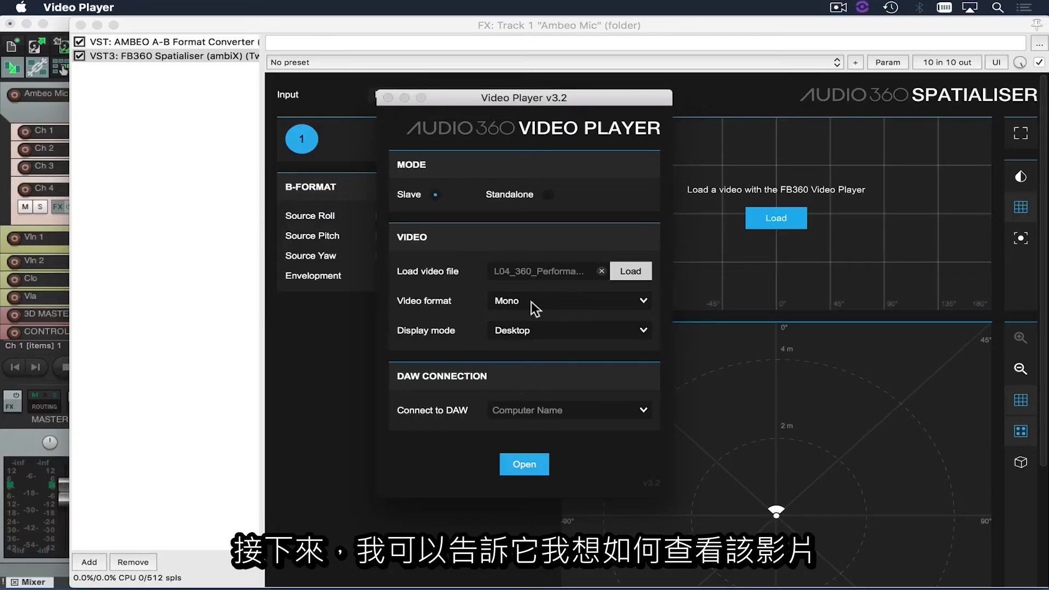
Review the video format options in the Video Player and keep Mono
{"action": "left_click", "coordinate": [531, 303]}
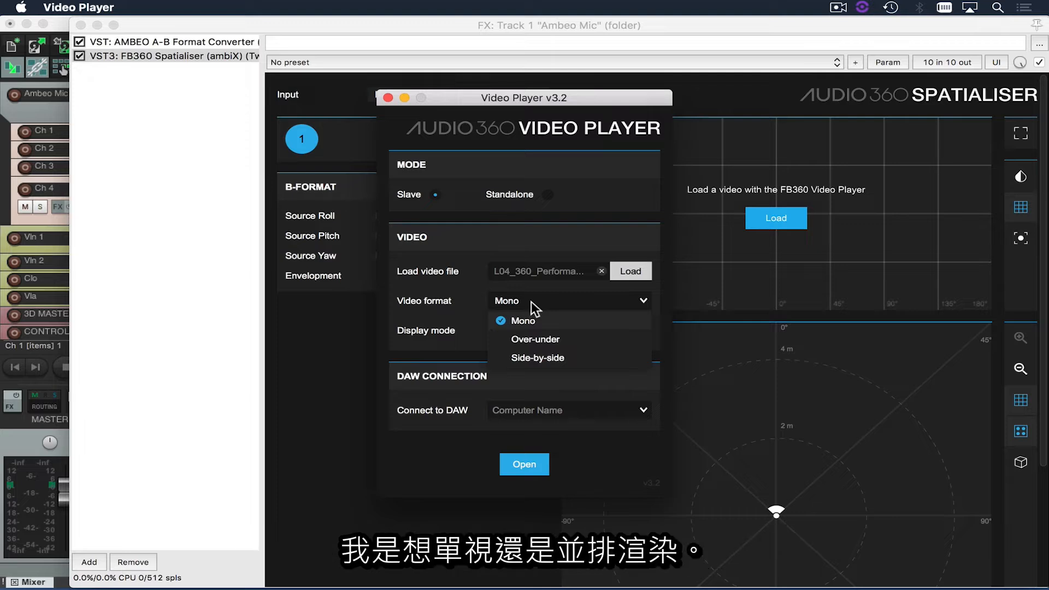
{"action": "left_click", "coordinate": [531, 302]}
{"action": "left_click", "coordinate": [520, 301]}
{"action": "left_click", "coordinate": [444, 317]}
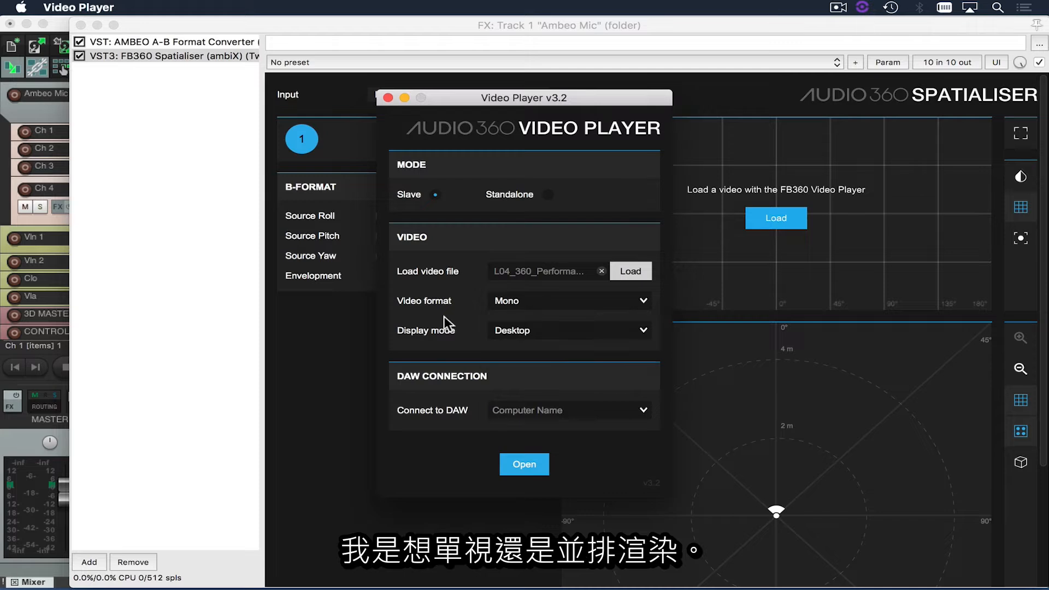
Connect the Video Player to the DAW on the MacBook Pro, open the video and return to the REAPER effects window
{"action": "left_click", "coordinate": [539, 404]}
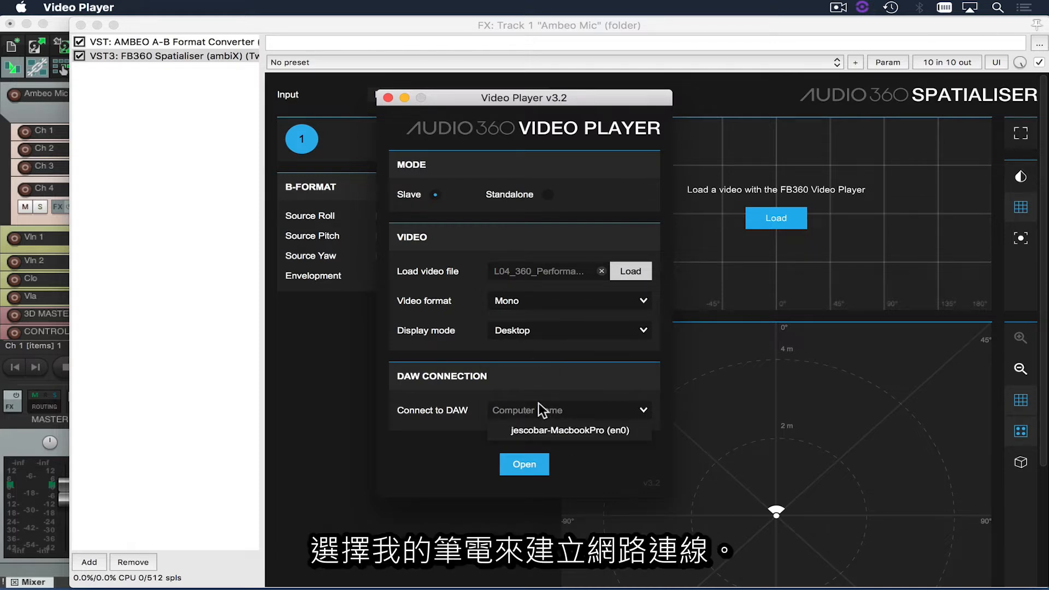
{"action": "left_click", "coordinate": [547, 425]}
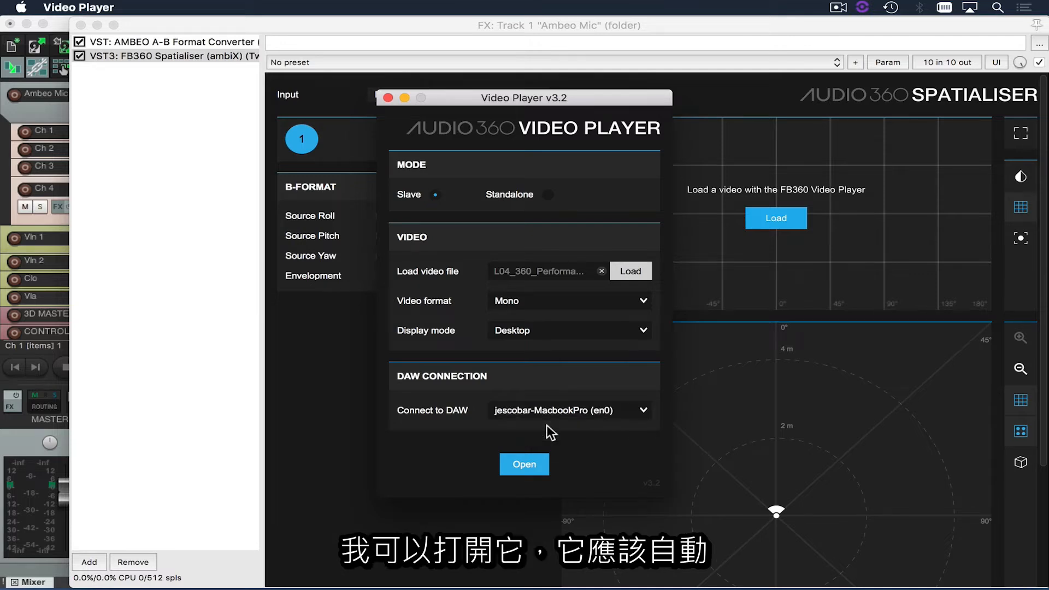
{"action": "left_click", "coordinate": [516, 460]}
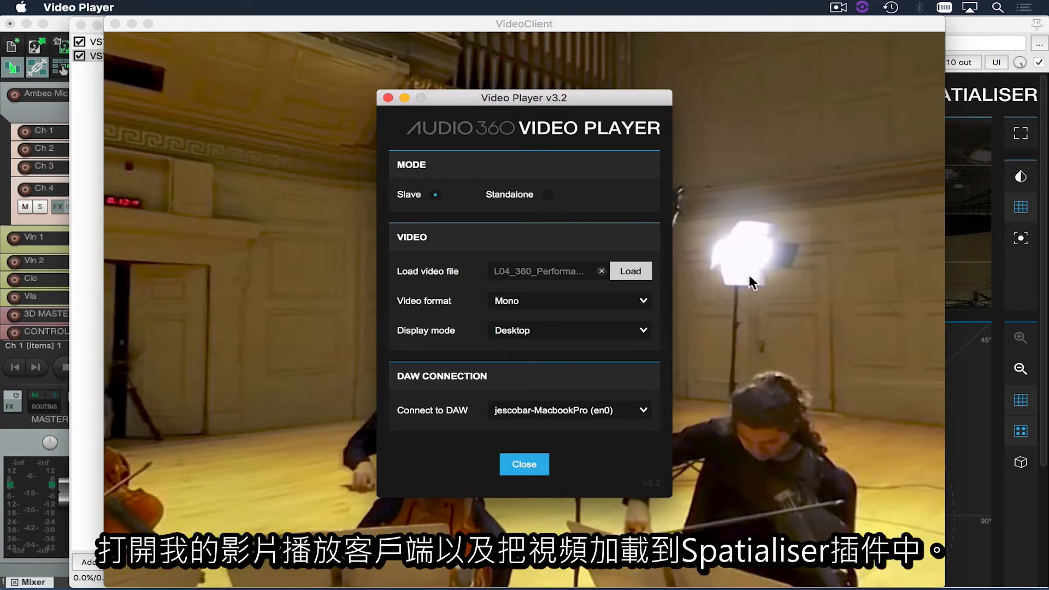
{"action": "key", "text": "super+Tab"}
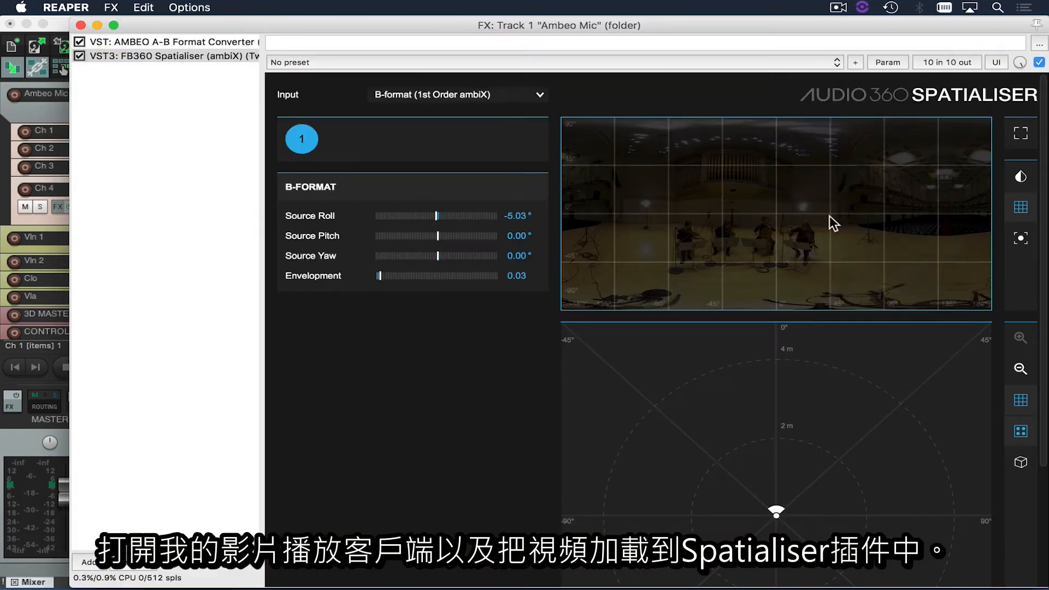
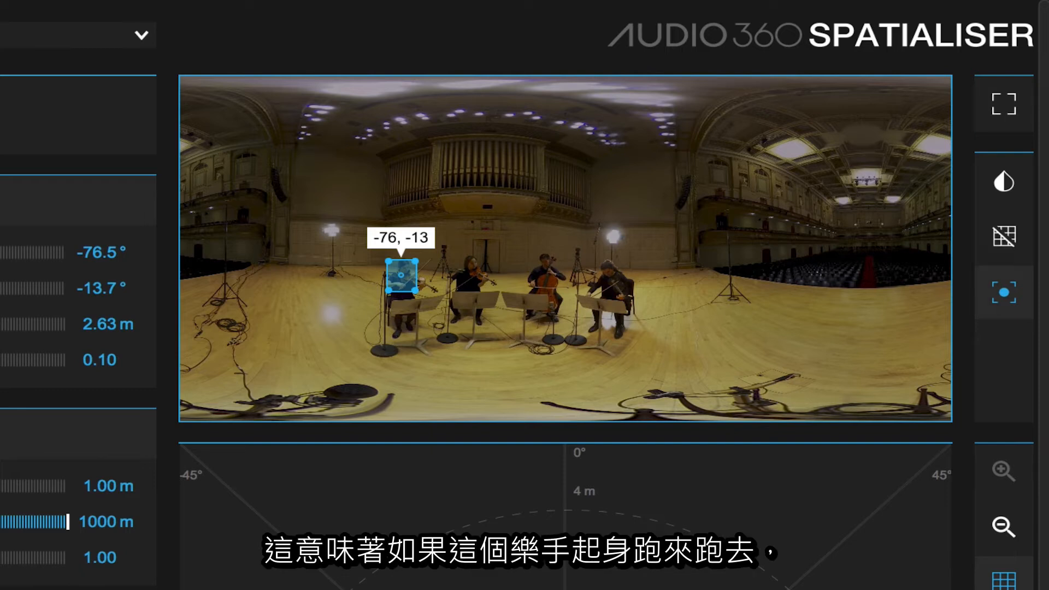
Shift the tracking marker slightly on the leftmost violinist in the Spatialiser's video view
{"action": "mouse_move", "coordinate": [402, 275]}
{"action": "left_mouse_down"}
{"action": "mouse_move", "coordinate": [485, 199]}
{"action": "mouse_move", "coordinate": [634, 311]}
{"action": "mouse_move", "coordinate": [663, 300]}
{"action": "mouse_move", "coordinate": [394, 302]}
{"action": "mouse_move", "coordinate": [401, 274]}
{"action": "mouse_move", "coordinate": [411, 268]}
{"action": "mouse_move", "coordinate": [413, 278]}
{"action": "left_mouse_up"}
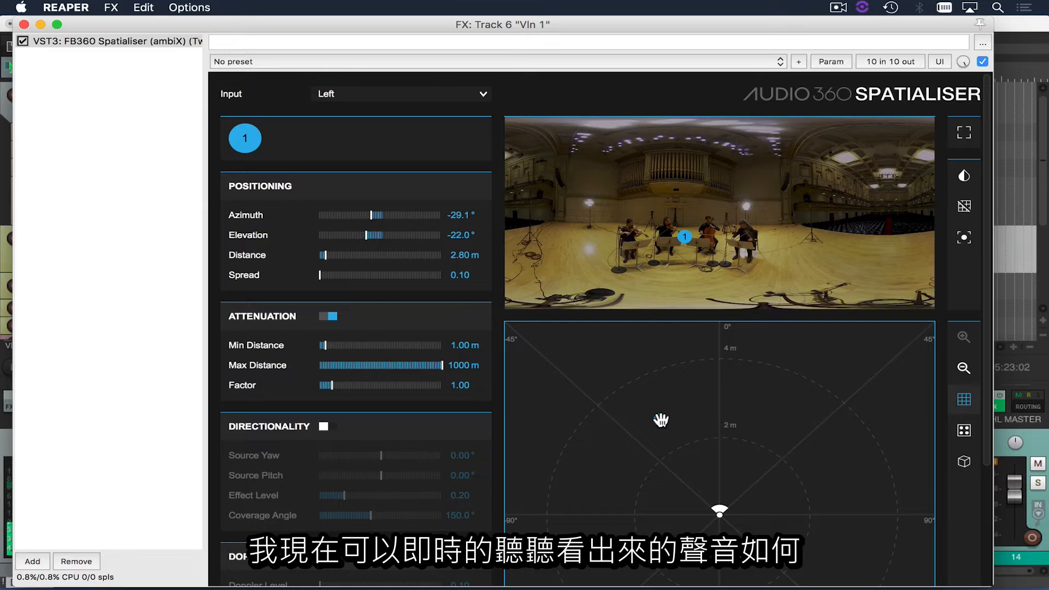
Switch to the VideoClient and rotate the 360 view left, up and right to audition the sound positions
{"action": "key", "text": "super+Tab"}
{"action": "key", "text": "super+Tab"}
{"action": "key", "text": "super+Tab"}
{"action": "key", "text": "super+Tab"}
{"action": "key", "text": "super+Tab"}
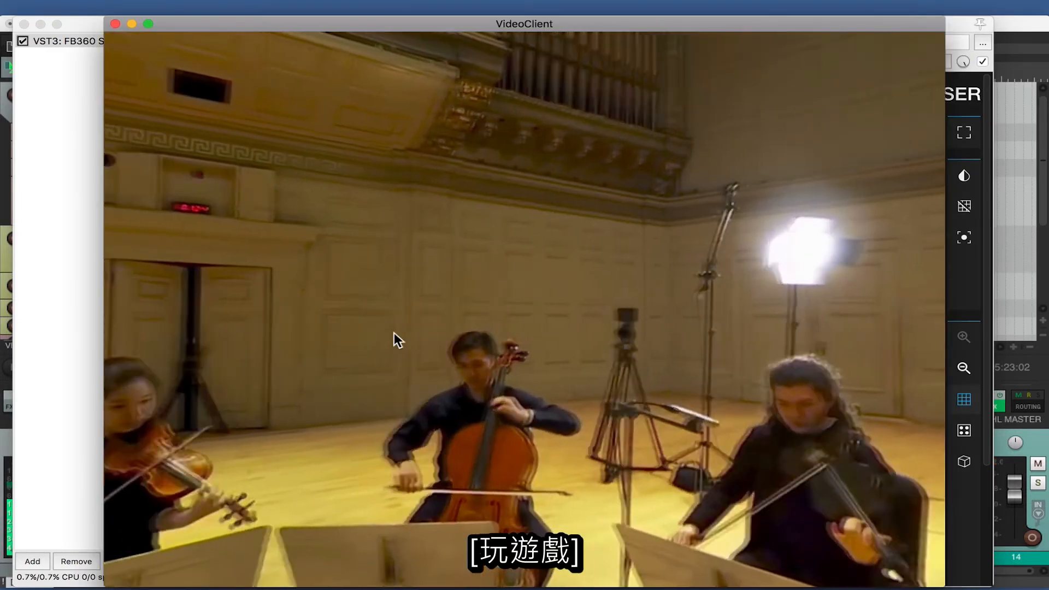
{"action": "key", "text": "Left"}
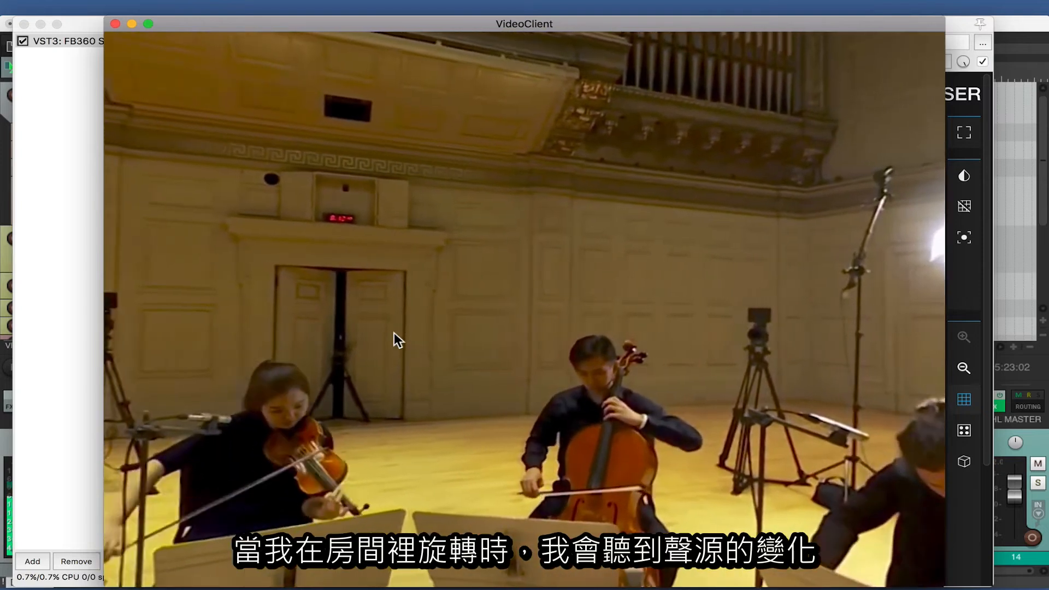
{"action": "key", "text": "Left"}
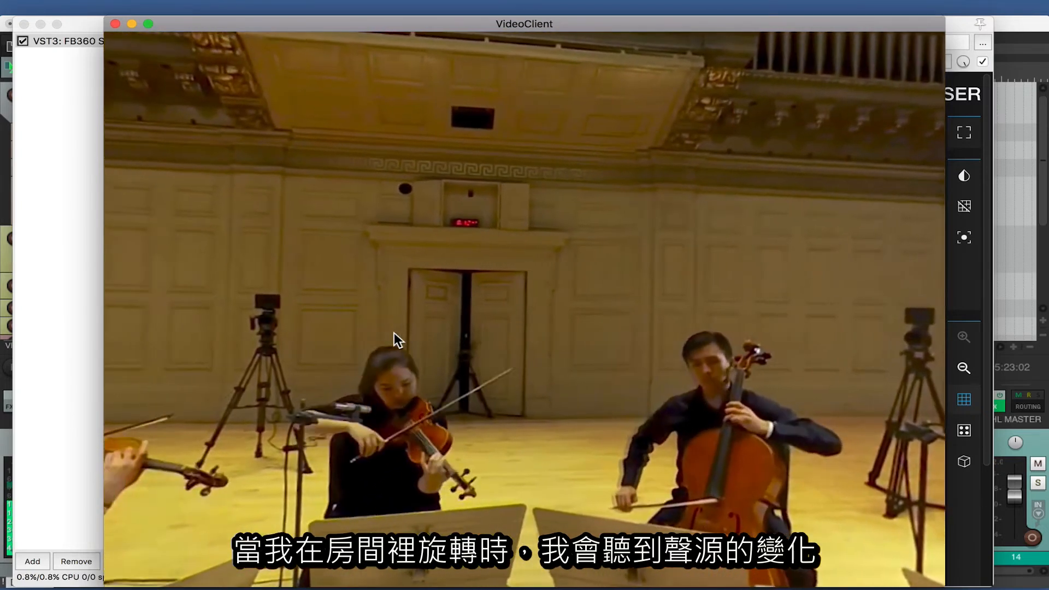
{"action": "key", "text": "Left"}
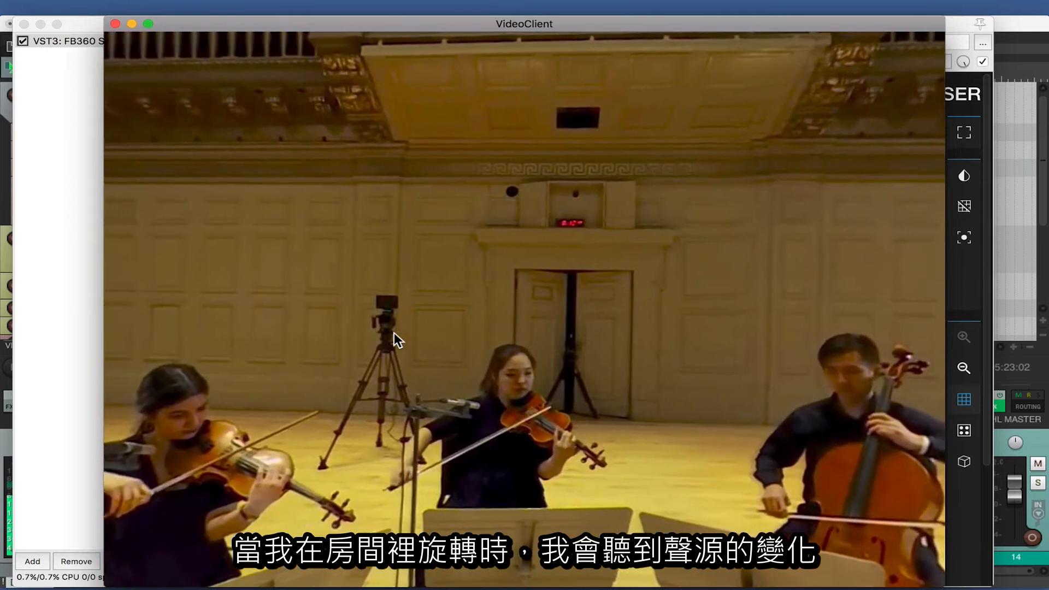
{"action": "key", "text": "Left"}
{"action": "key", "text": "Up"}
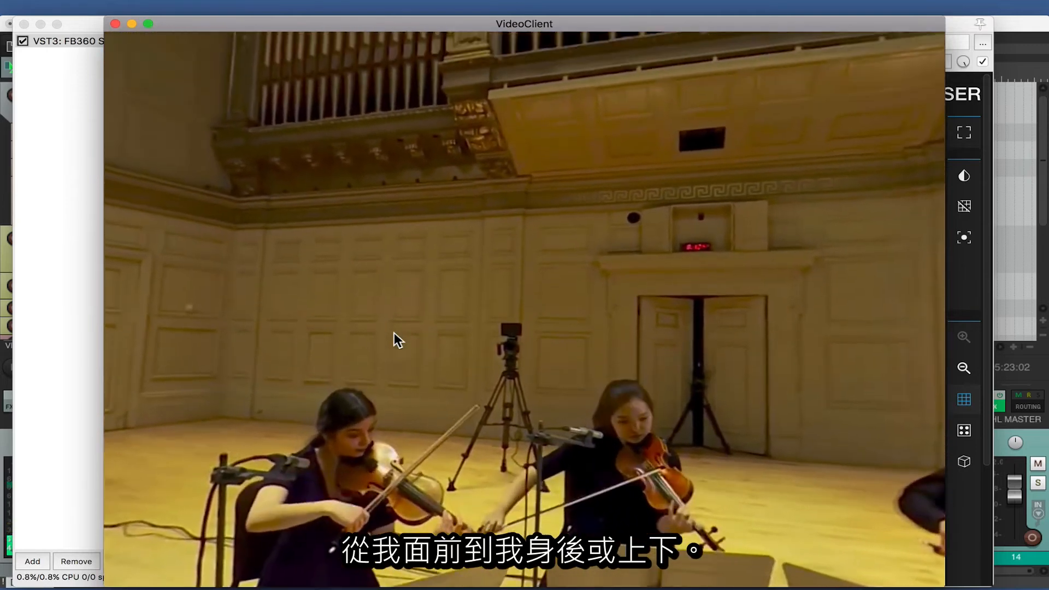
{"action": "key", "text": "Up"}
{"action": "key", "text": "Right"}
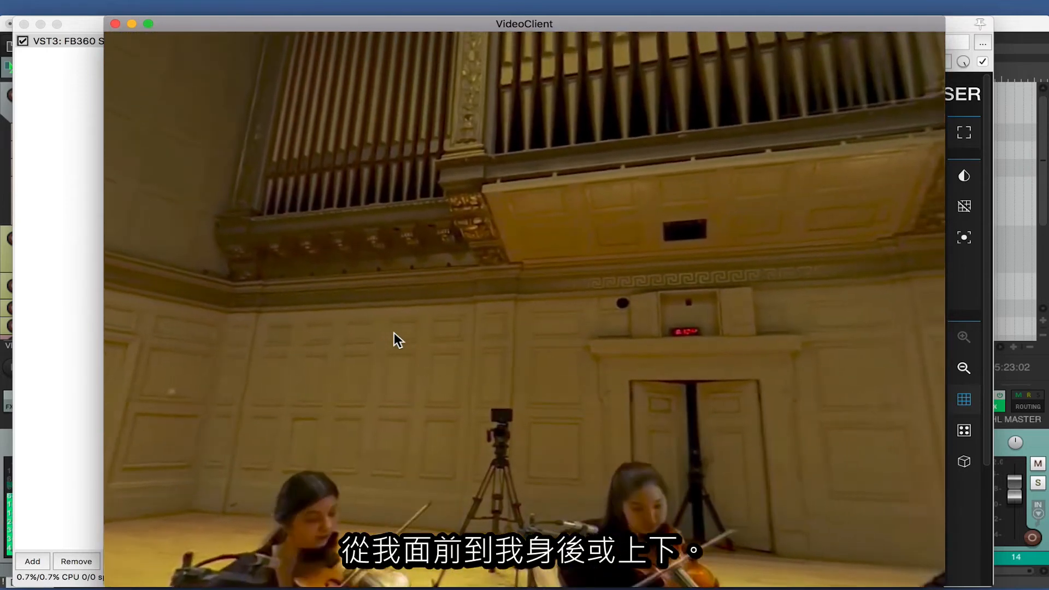
{"action": "key", "text": "Right"}
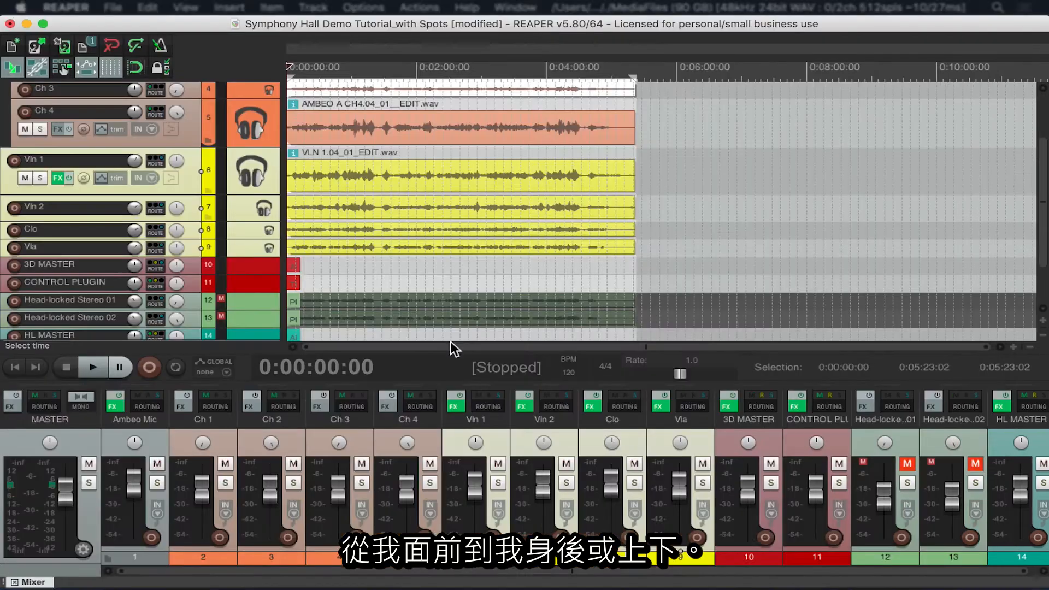
Point out the four spot microphone tracks Vln 1 to Vla, the Ambeo Mic track and the CONTROL PLUGIN track by selecting them
{"action": "left_click", "coordinate": [497, 435]}
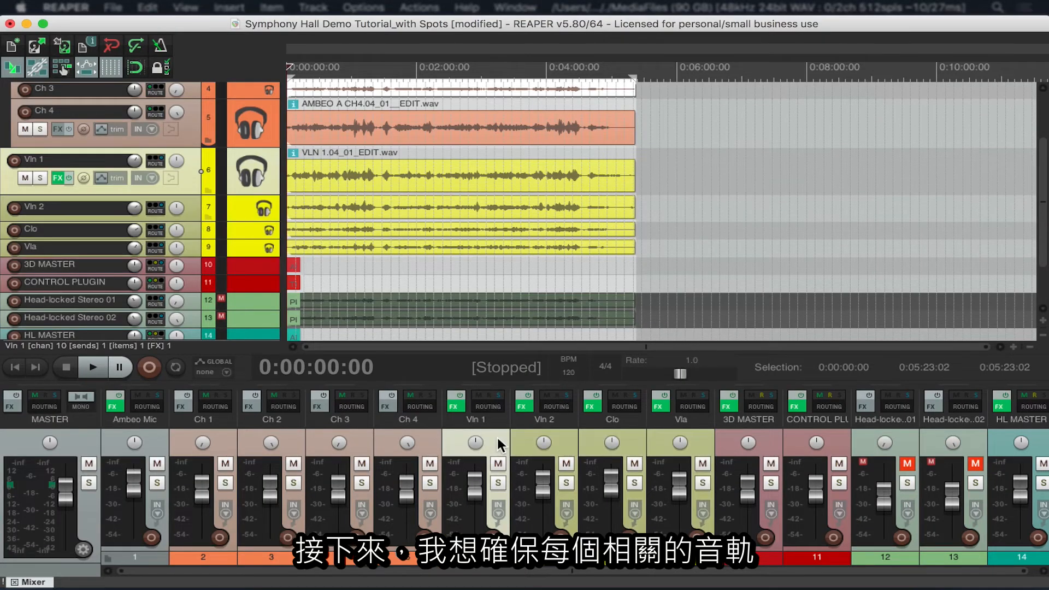
{"action": "left_click", "coordinate": [697, 445]}
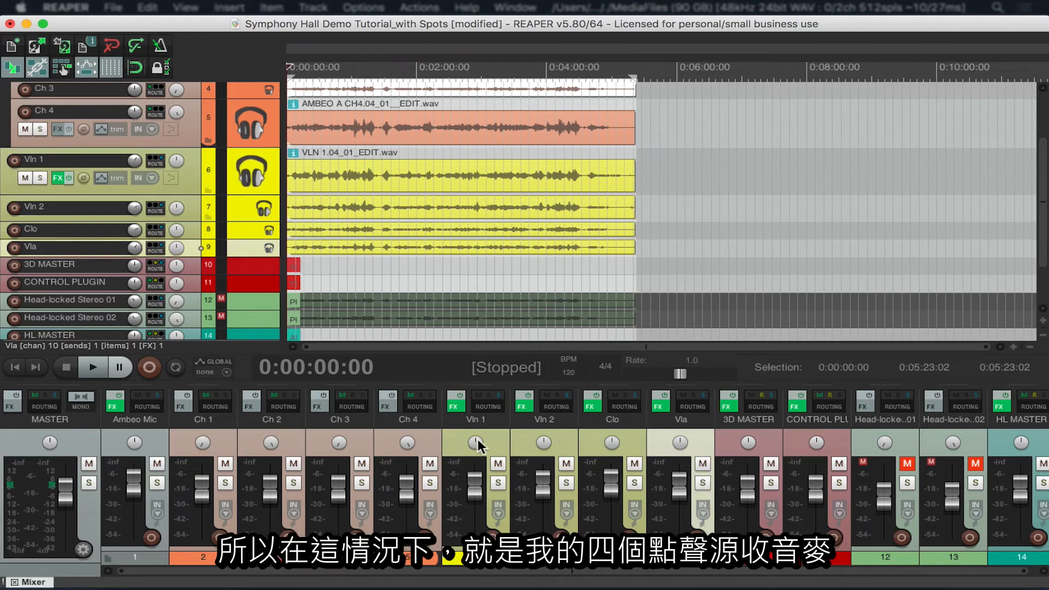
{"action": "left_click", "coordinate": [496, 444], "text": "shift"}
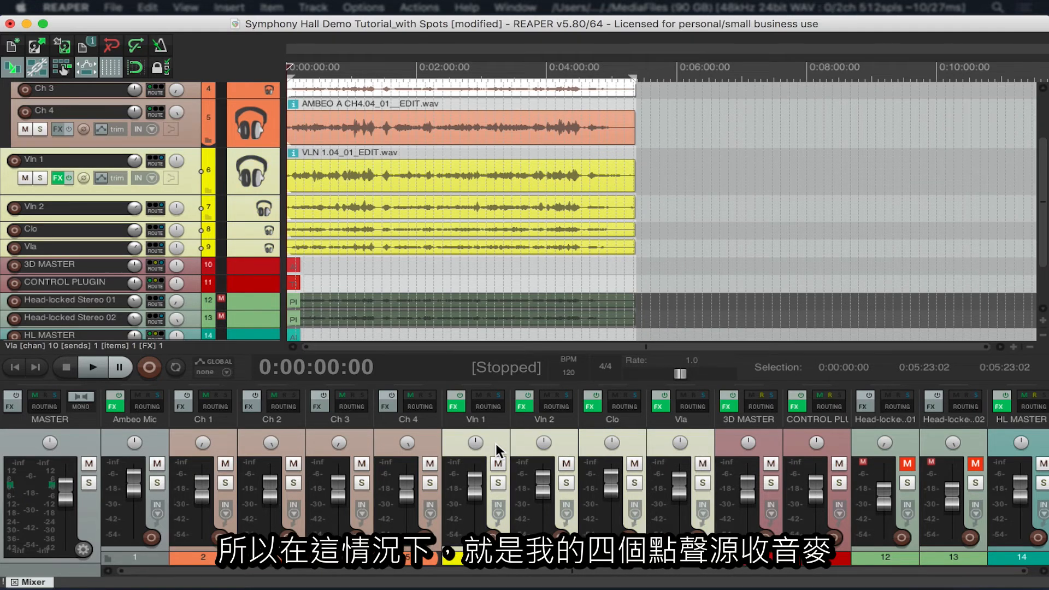
{"action": "left_click", "coordinate": [160, 448]}
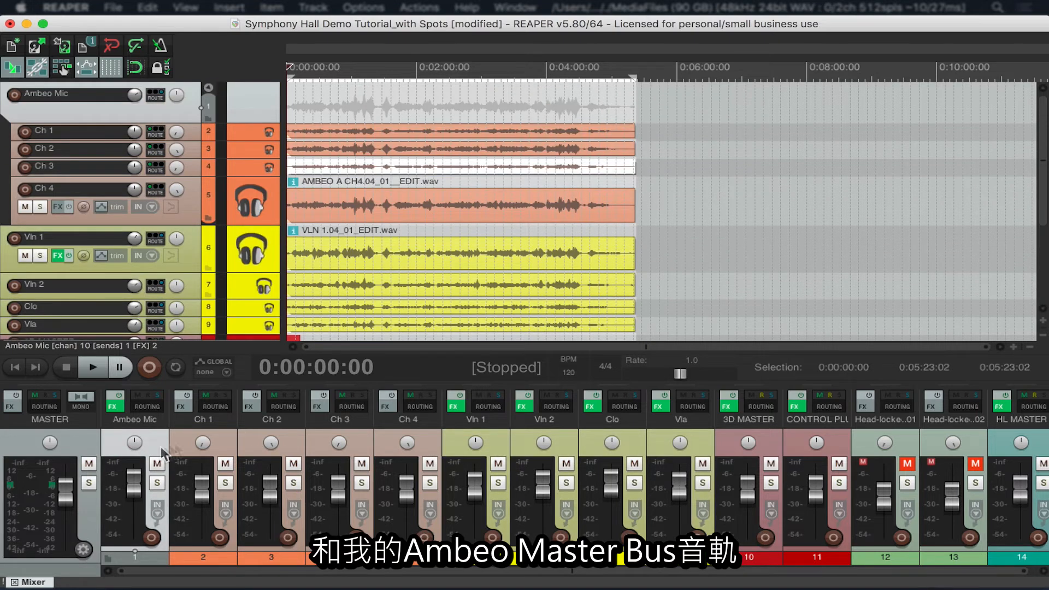
{"action": "left_click", "coordinate": [791, 444]}
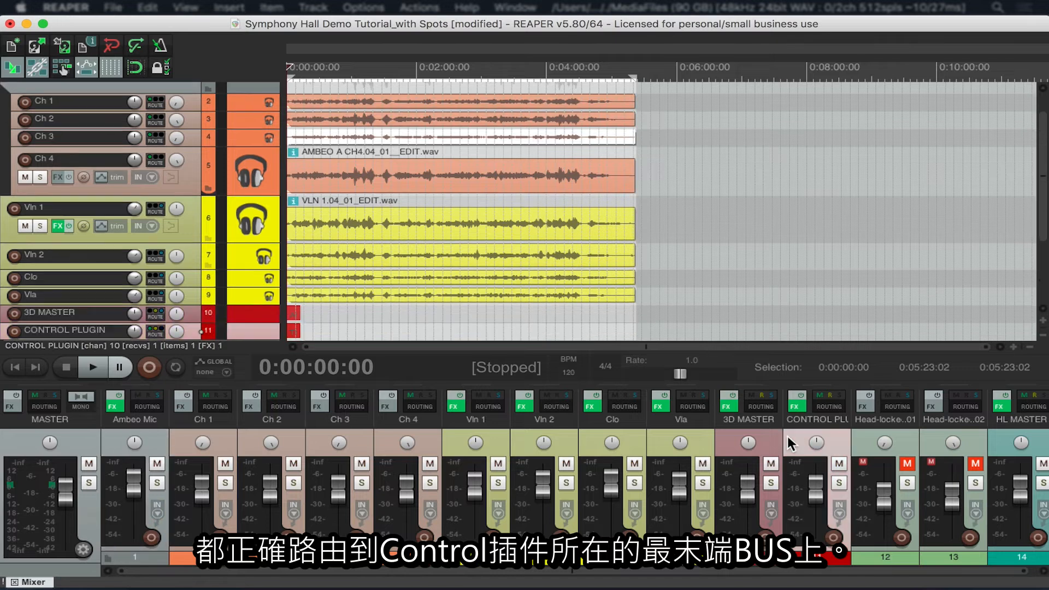
Open the FB360 Control plug-in on the CONTROL PLUGIN track, review its Decode Binaural setting and play the session
{"action": "left_click", "coordinate": [802, 404]}
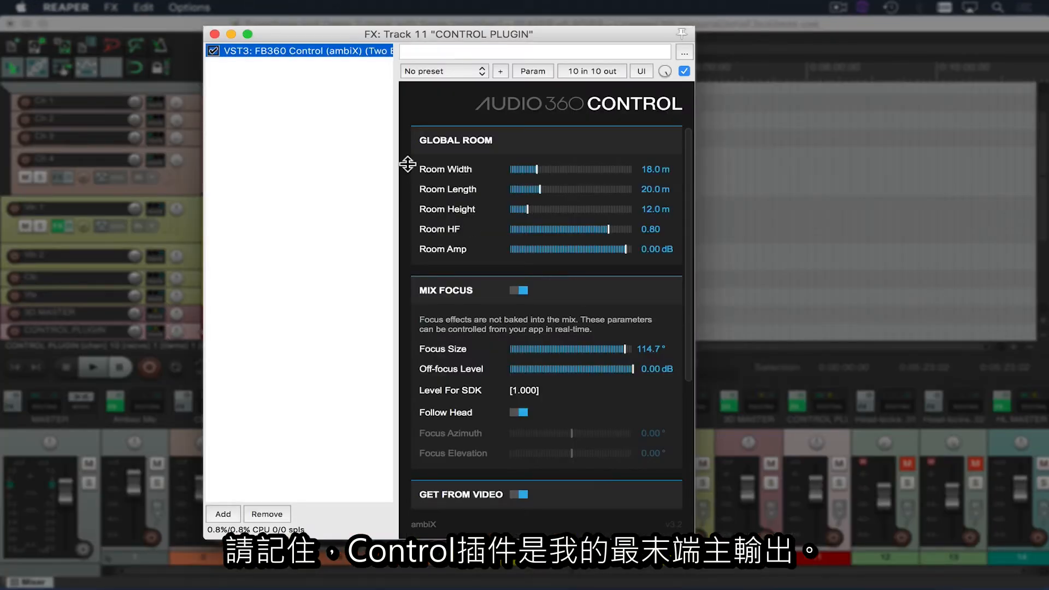
{"action": "scroll", "coordinate": [457, 316], "scroll_direction": "down", "scroll_amount": 5}
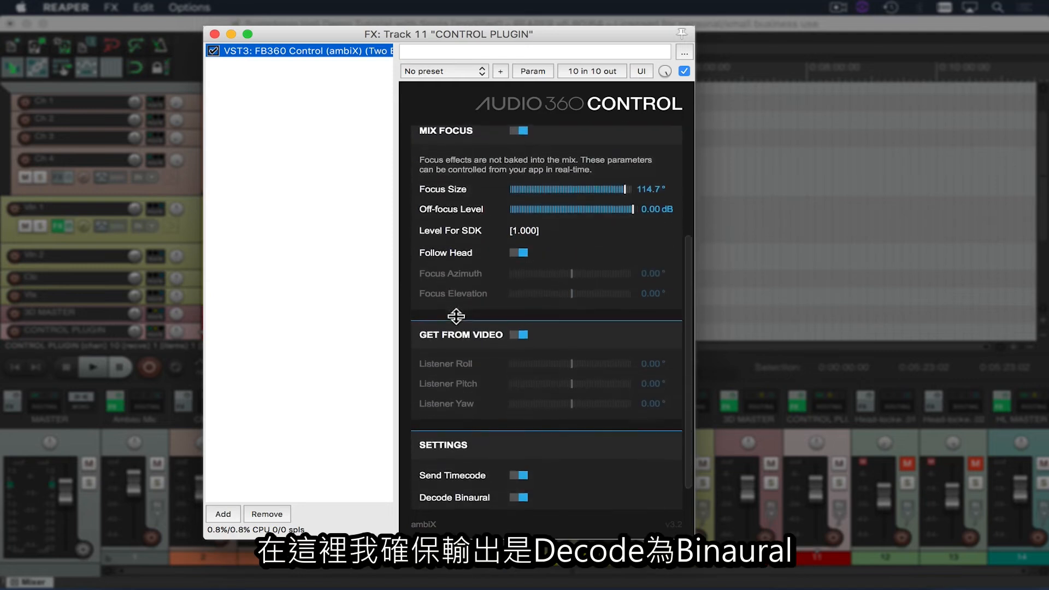
{"action": "scroll", "coordinate": [456, 316], "scroll_direction": "down", "scroll_amount": 1}
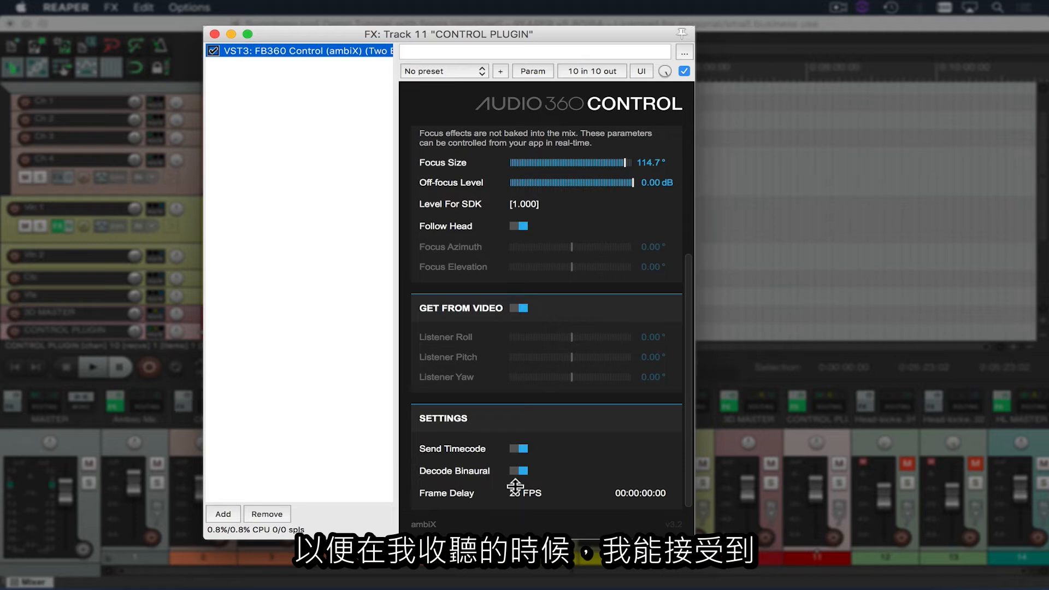
{"action": "key", "text": "space"}
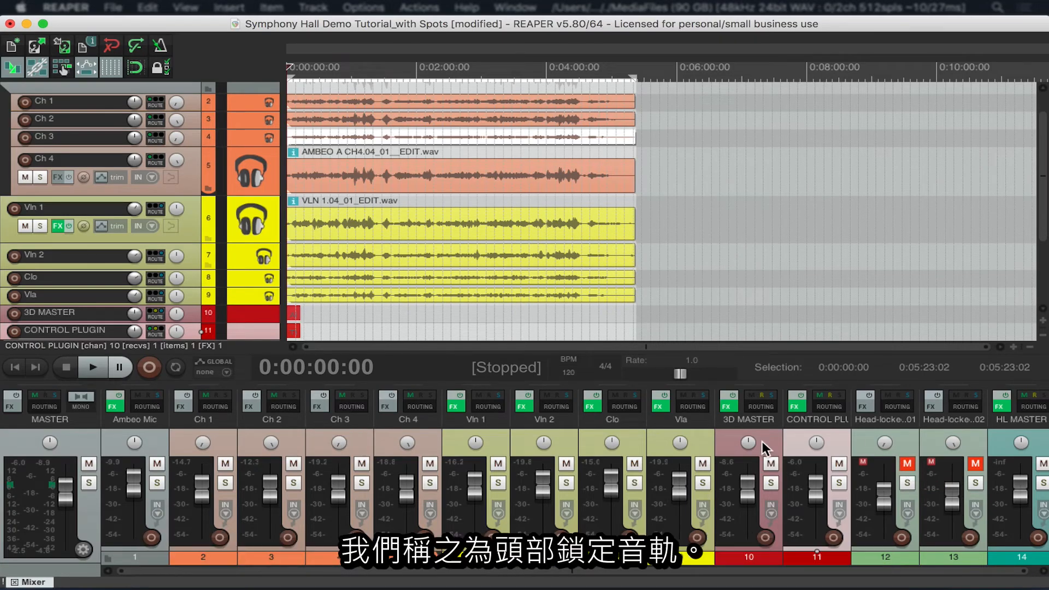
Select the two Head-locked Stereo tracks, and inspect the FB360 Stereo Loudness plug-in on the HL MASTER track
{"action": "left_click", "coordinate": [901, 449]}
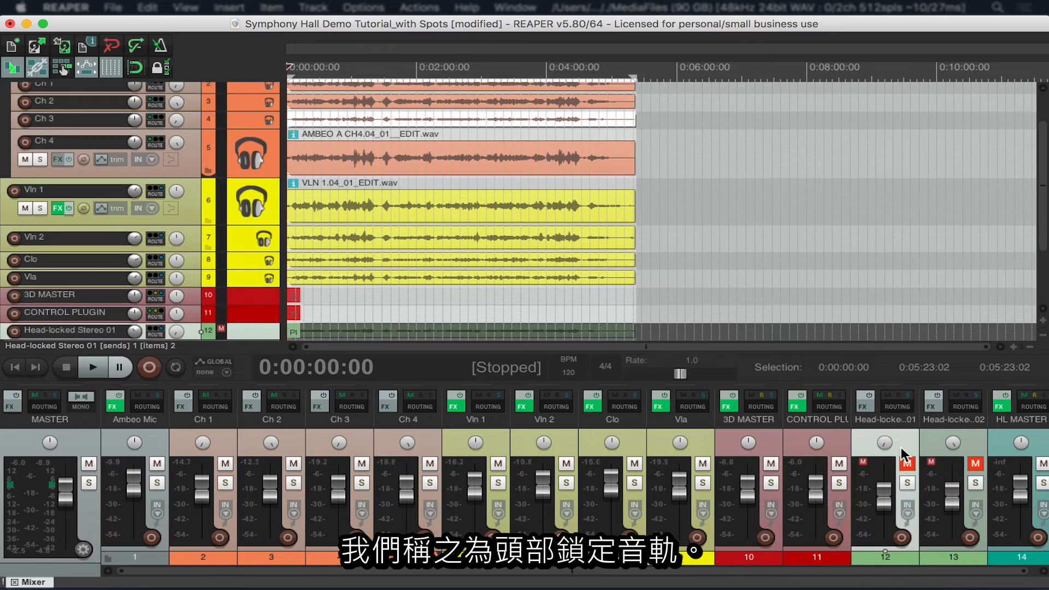
{"action": "left_click", "coordinate": [968, 451], "text": "shift"}
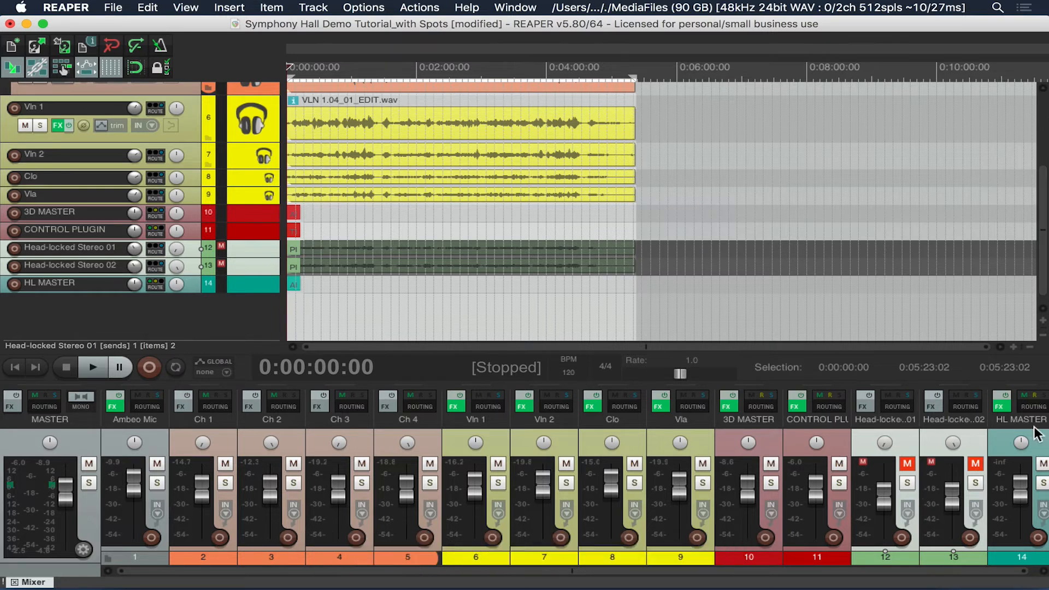
{"action": "left_click", "coordinate": [1038, 448]}
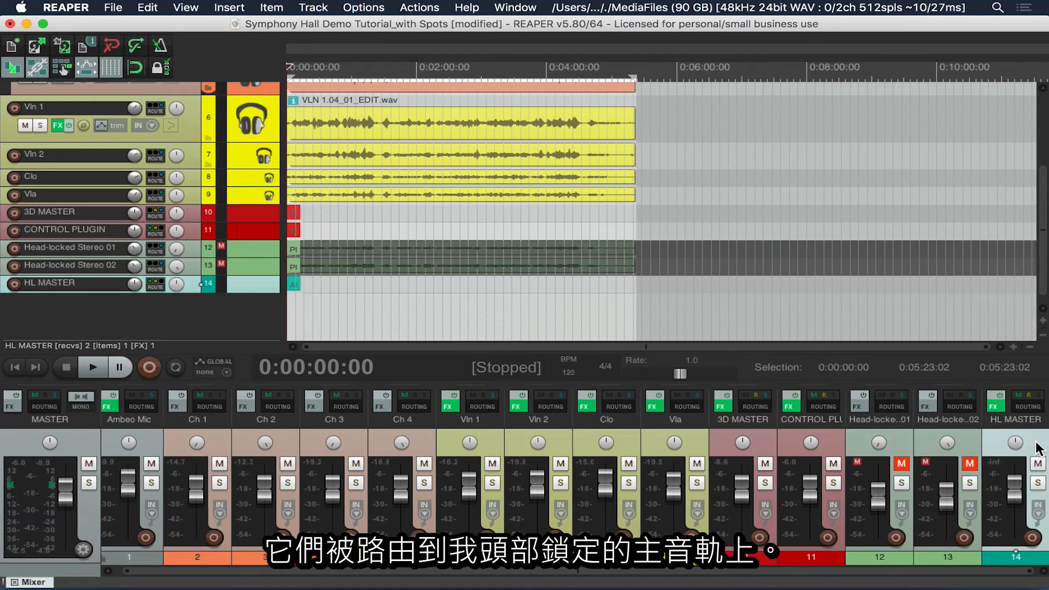
{"action": "left_click", "coordinate": [996, 406]}
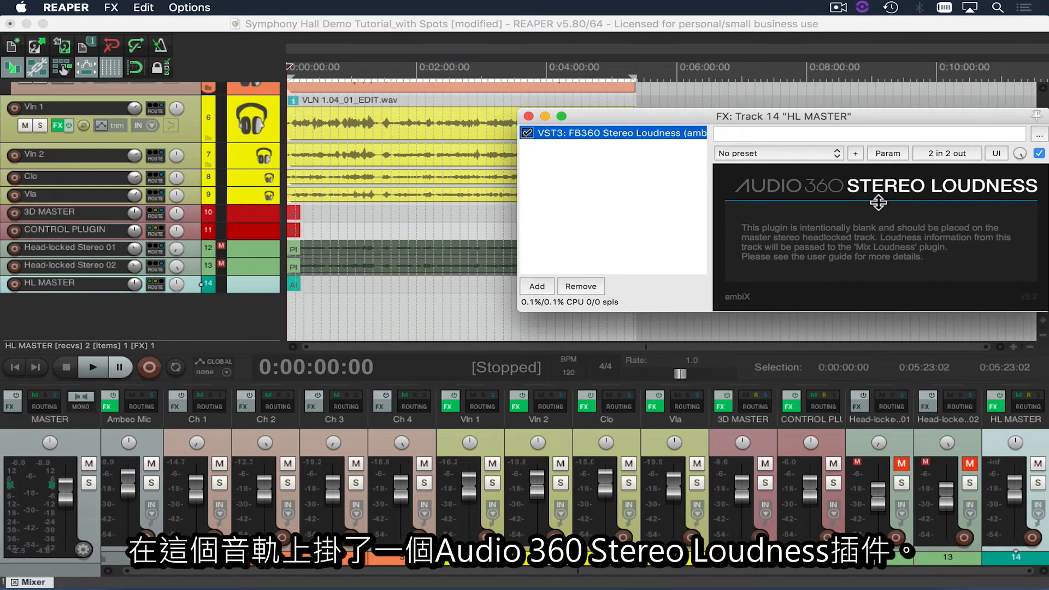
Show the FB360 Mix Loudness meter on the 3D MASTER track and examine its peak indicator
{"action": "left_click", "coordinate": [739, 420]}
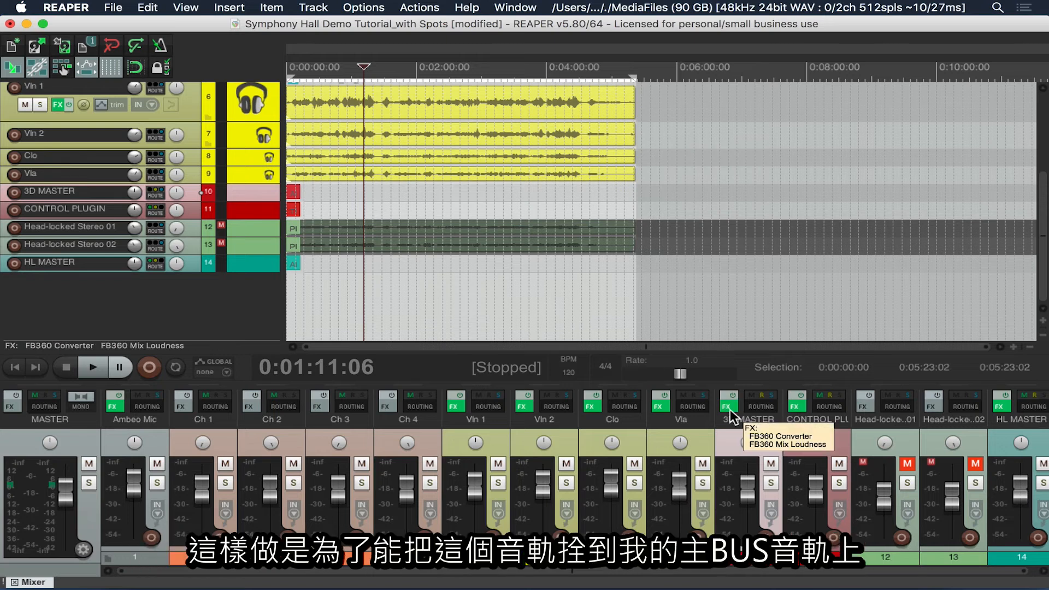
{"action": "left_click", "coordinate": [727, 406]}
{"action": "left_click", "coordinate": [659, 56]}
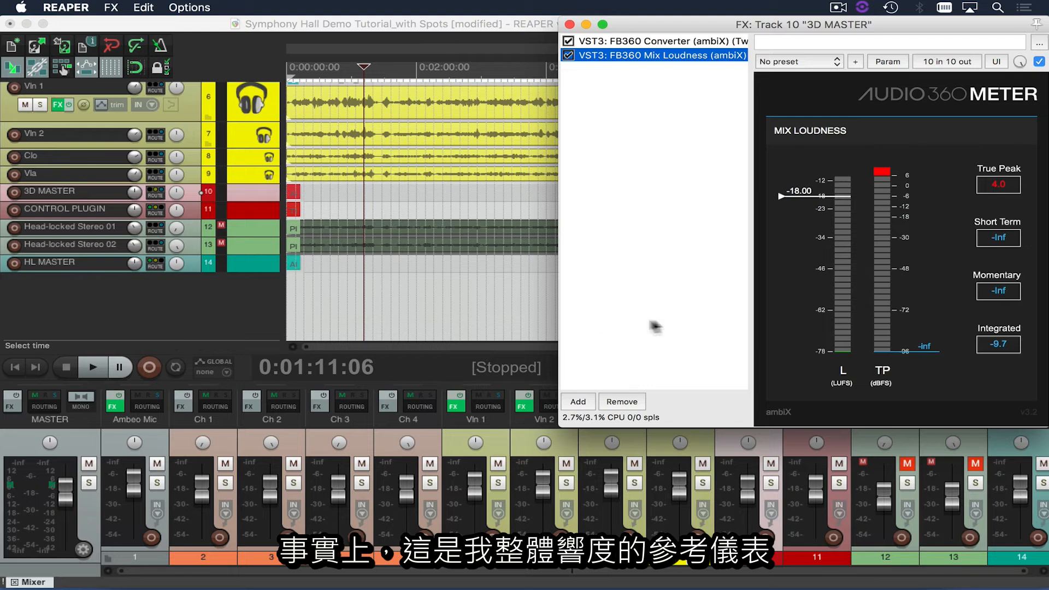
{"action": "left_click", "coordinate": [881, 172]}
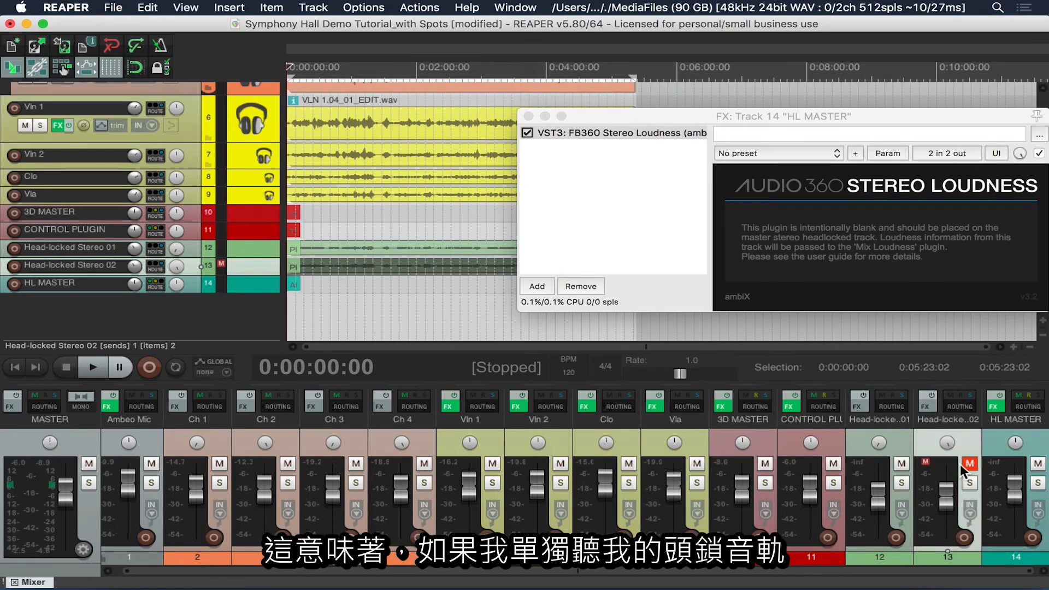
Unmute and solo the Head-locked Stereo 01 and Head-locked Stereo 02 tracks
{"action": "left_click", "coordinate": [969, 463]}
{"action": "left_click", "coordinate": [902, 482]}
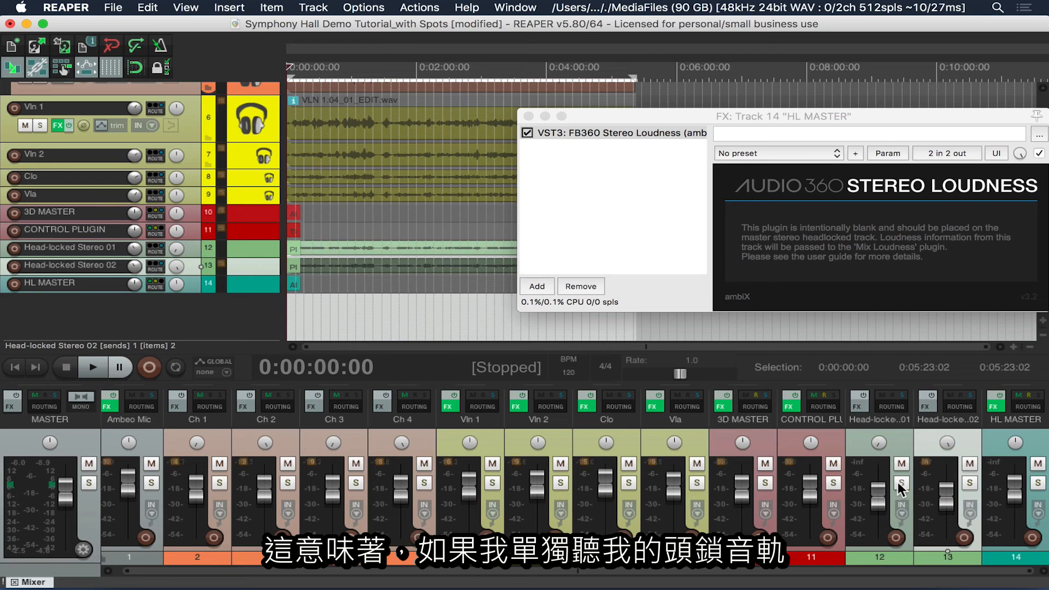
{"action": "left_click", "coordinate": [970, 483]}
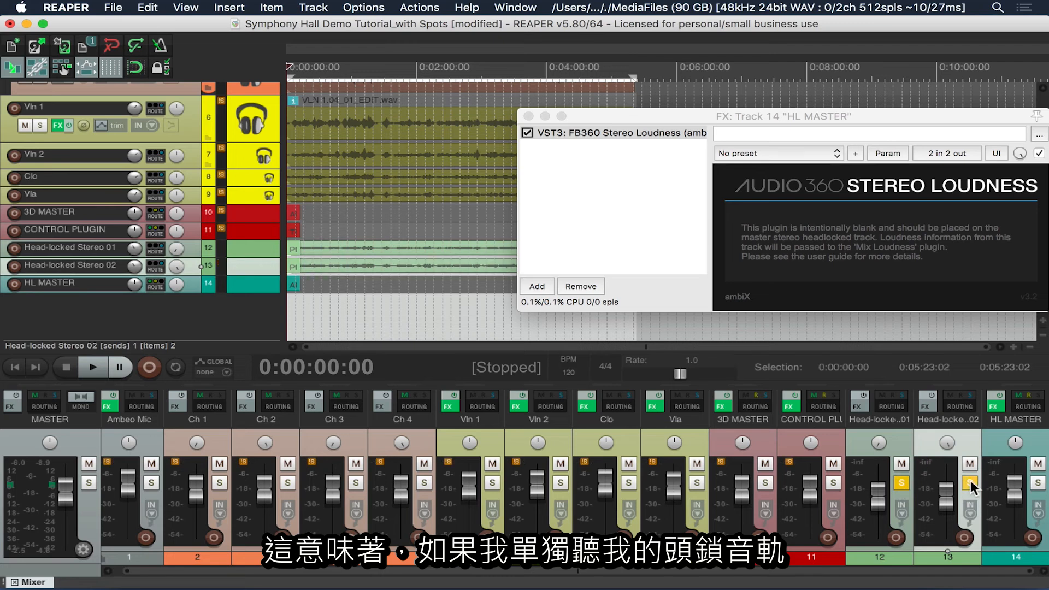
Mute the Ambeo Mic, Vln 1, Vln 2, Clo and Vla tracks, and open the loudness meter on 3D MASTER
{"action": "left_click", "coordinate": [152, 464]}
{"action": "left_click", "coordinate": [492, 464]}
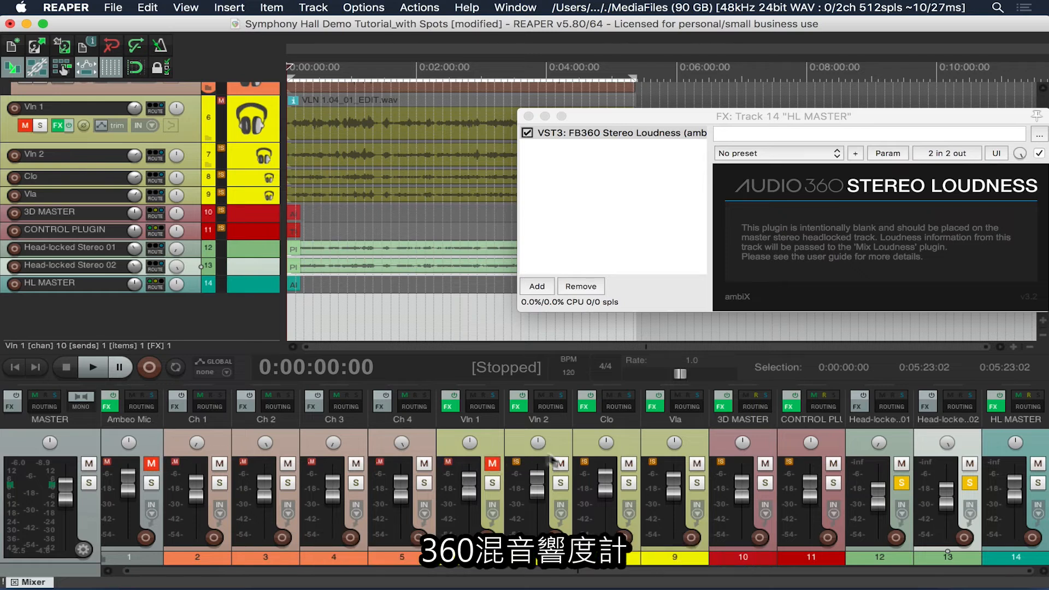
{"action": "left_click", "coordinate": [561, 463]}
{"action": "left_click", "coordinate": [629, 464]}
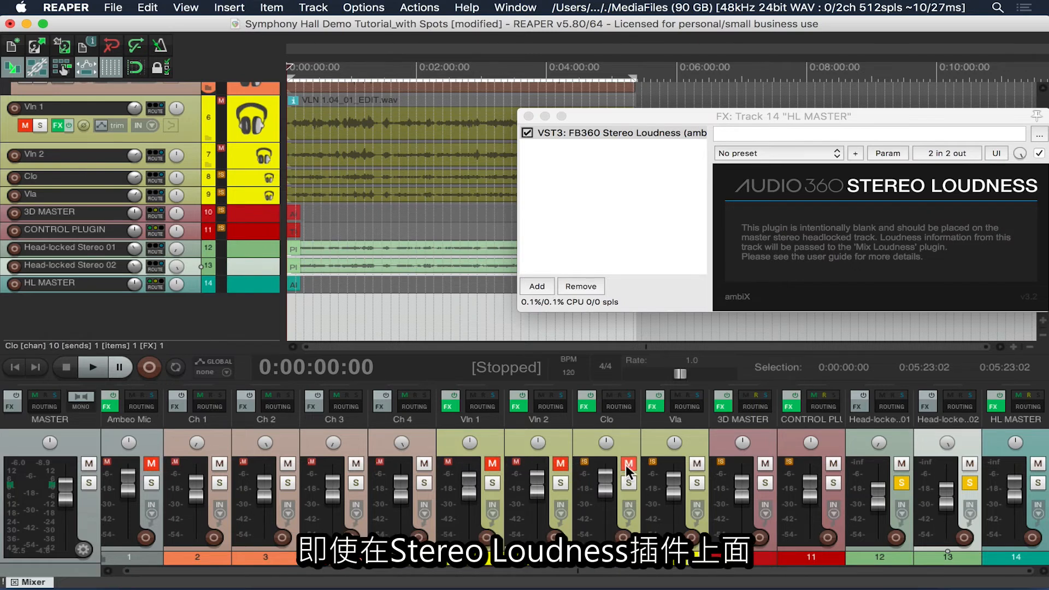
{"action": "left_click", "coordinate": [697, 464]}
{"action": "left_click", "coordinate": [721, 406]}
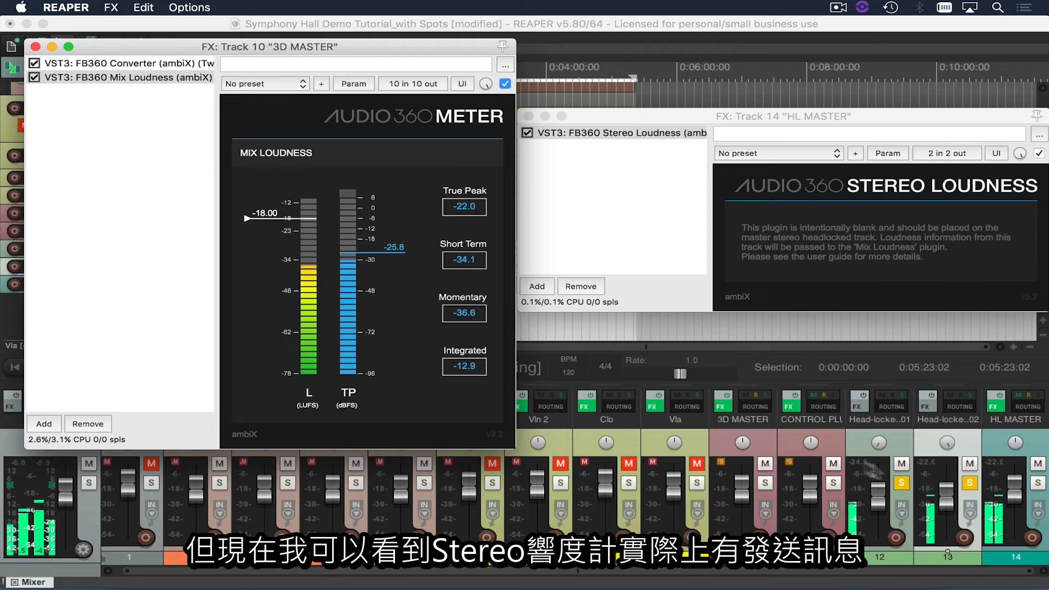
Unsolo and mute both Head-locked Stereo tracks, and unmute Ambeo Mic to compare the signal on the Mix Loudness meter
{"action": "left_click", "coordinate": [903, 485]}
{"action": "left_click", "coordinate": [966, 480]}
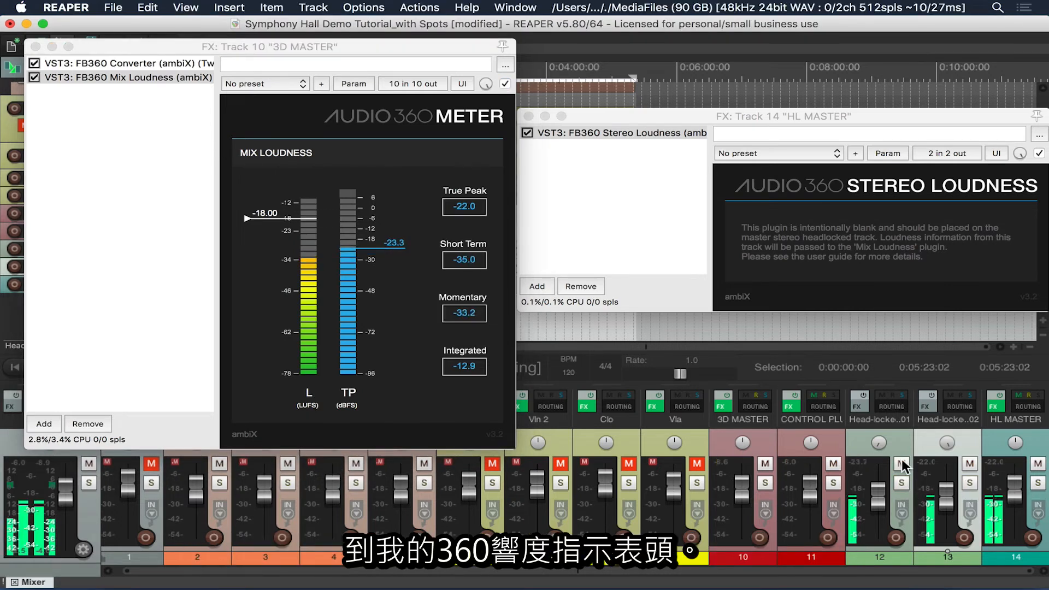
{"action": "left_click", "coordinate": [900, 464]}
{"action": "left_click", "coordinate": [967, 464]}
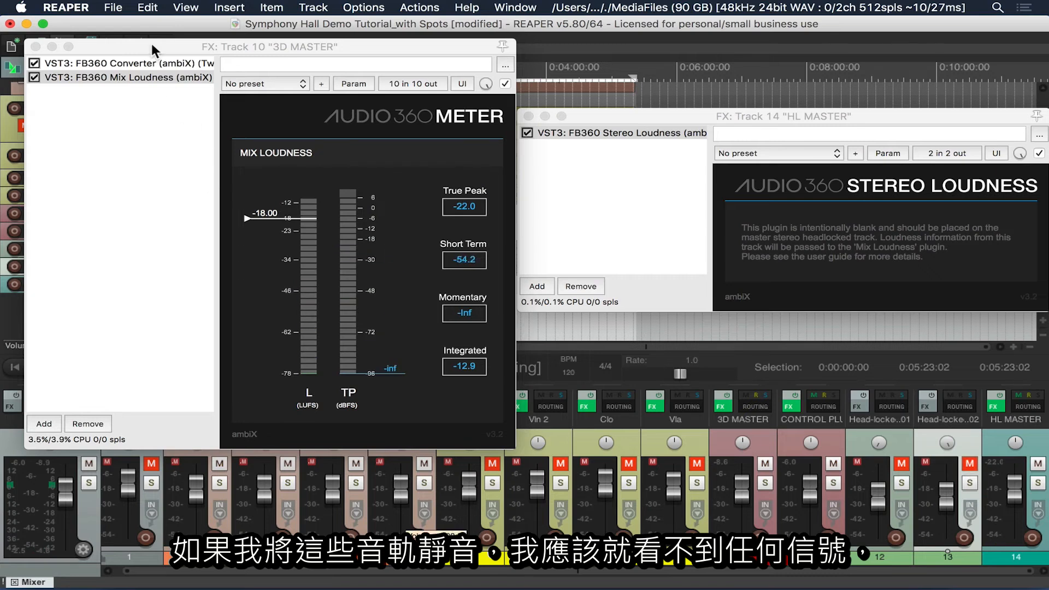
{"action": "left_click_drag", "start_coordinate": [155, 47], "coordinate": [164, 9]}
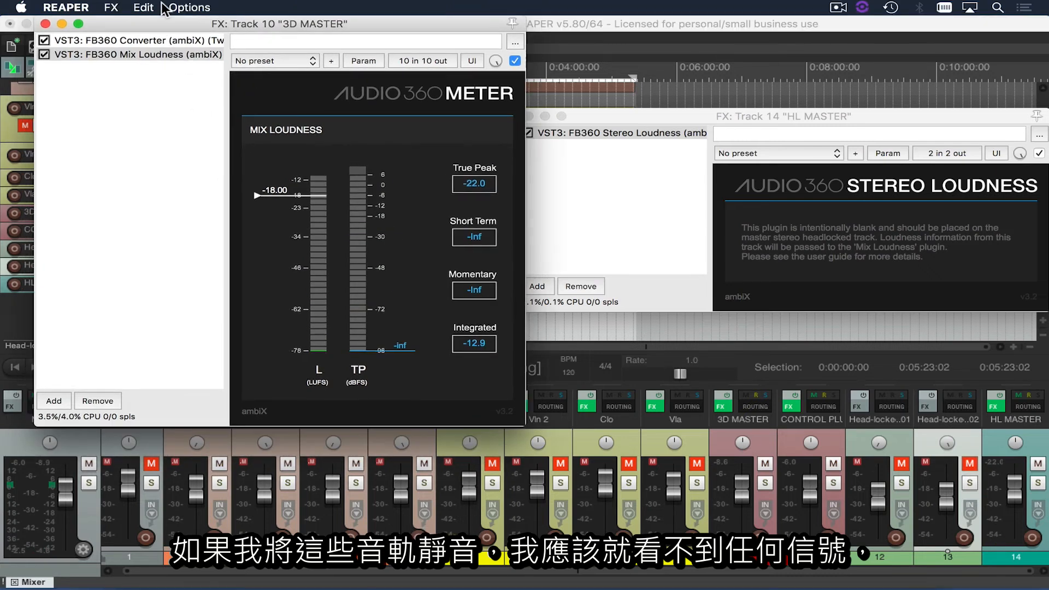
{"action": "left_click", "coordinate": [152, 463]}
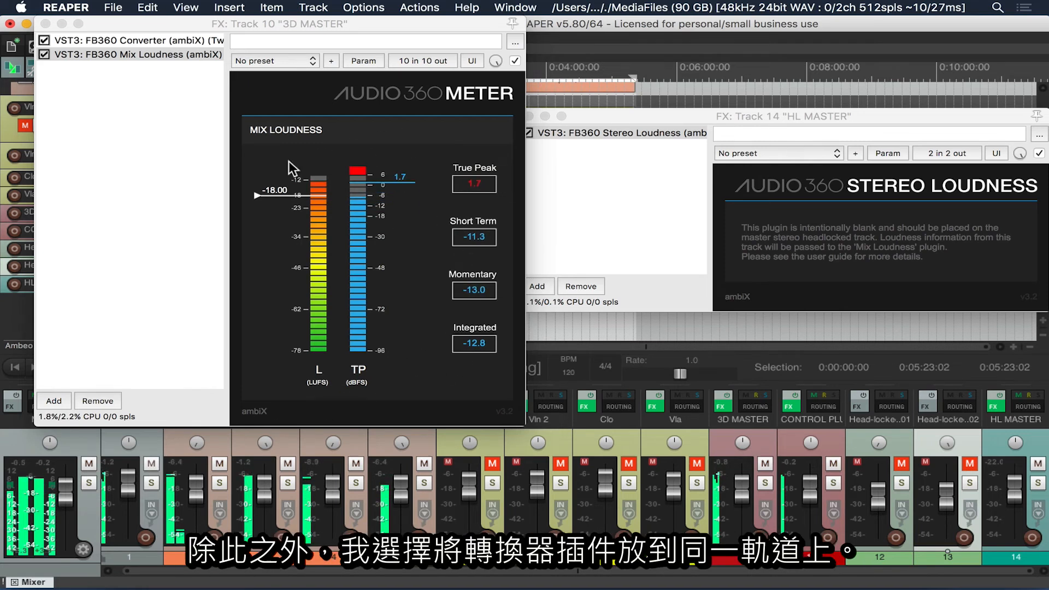
Review the rotation and input and output formats of the FB360 Converter on 3D MASTER, and close its effects window
{"action": "left_click", "coordinate": [140, 42]}
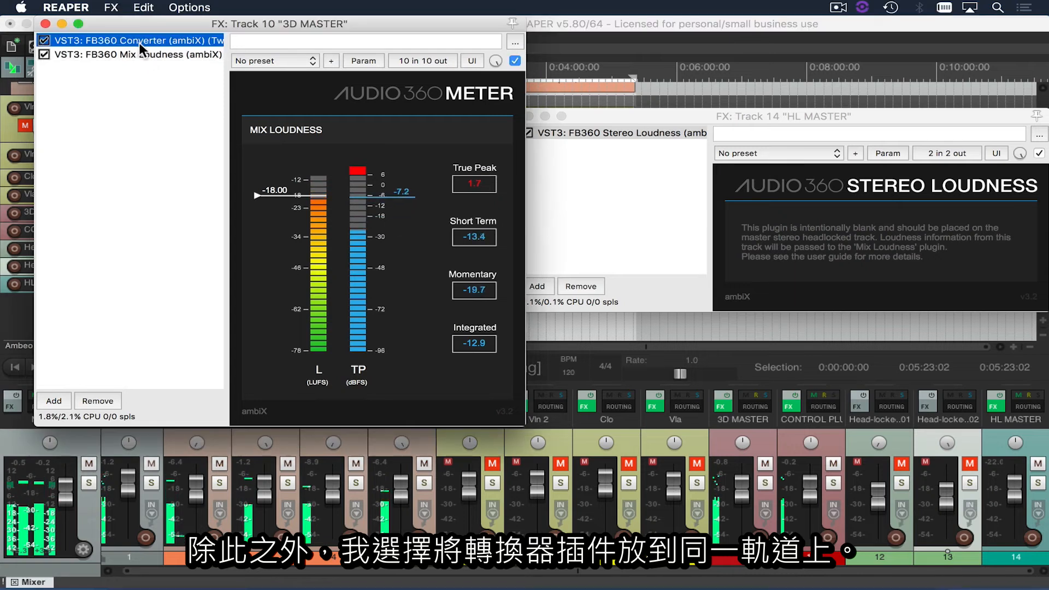
{"action": "left_click", "coordinate": [139, 42]}
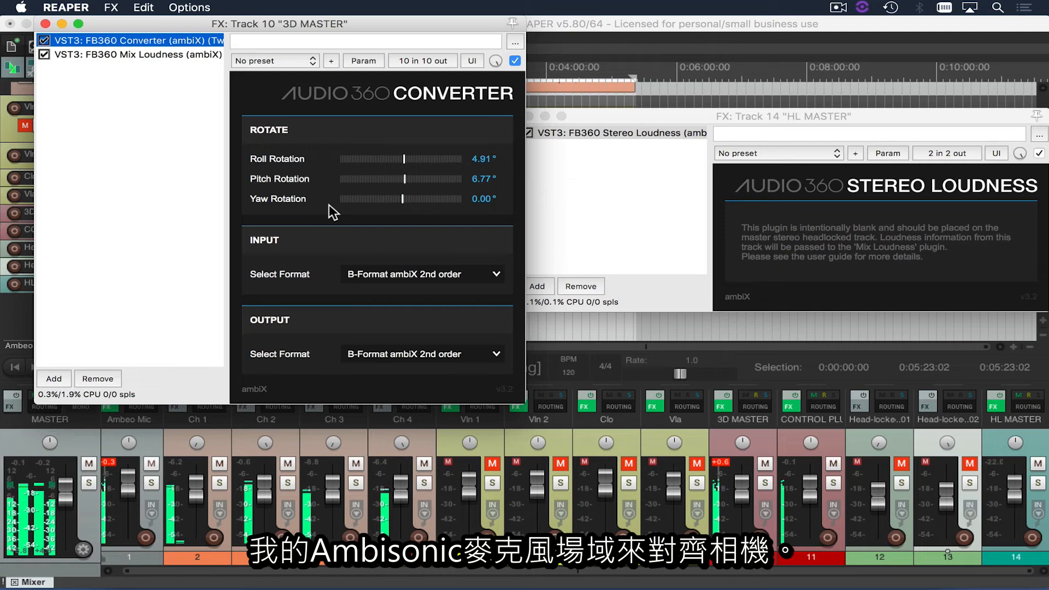
{"action": "left_click", "coordinate": [46, 23]}
Open the AMBEO A-B Format Converter on the Ambeo Mic track and adjust its microphone rotation
{"action": "scroll", "coordinate": [214, 135], "scroll_direction": "up", "scroll_amount": 3}
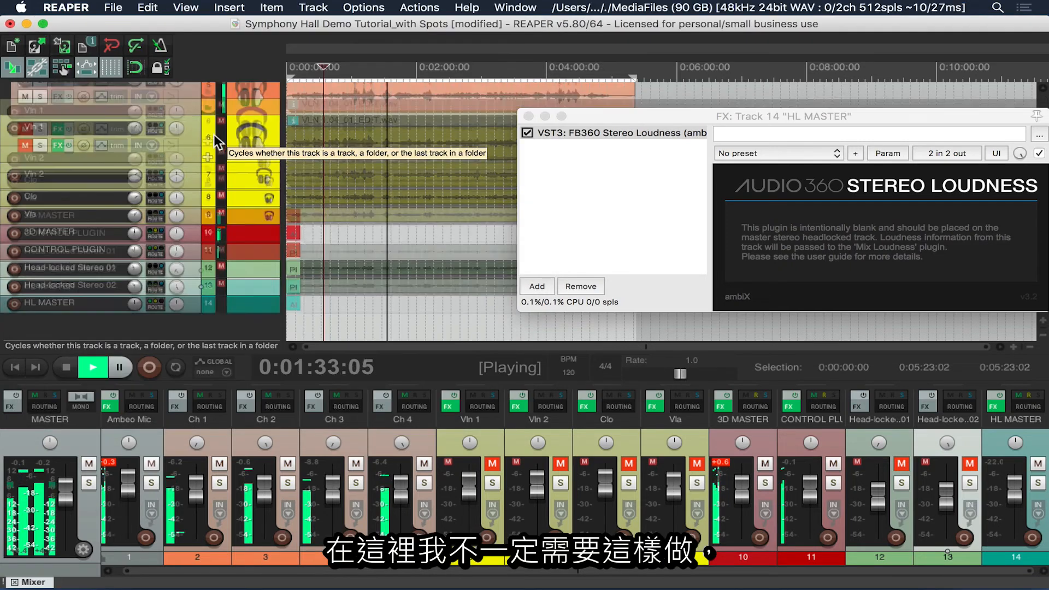
{"action": "scroll", "coordinate": [218, 143], "scroll_direction": "up", "scroll_amount": 3}
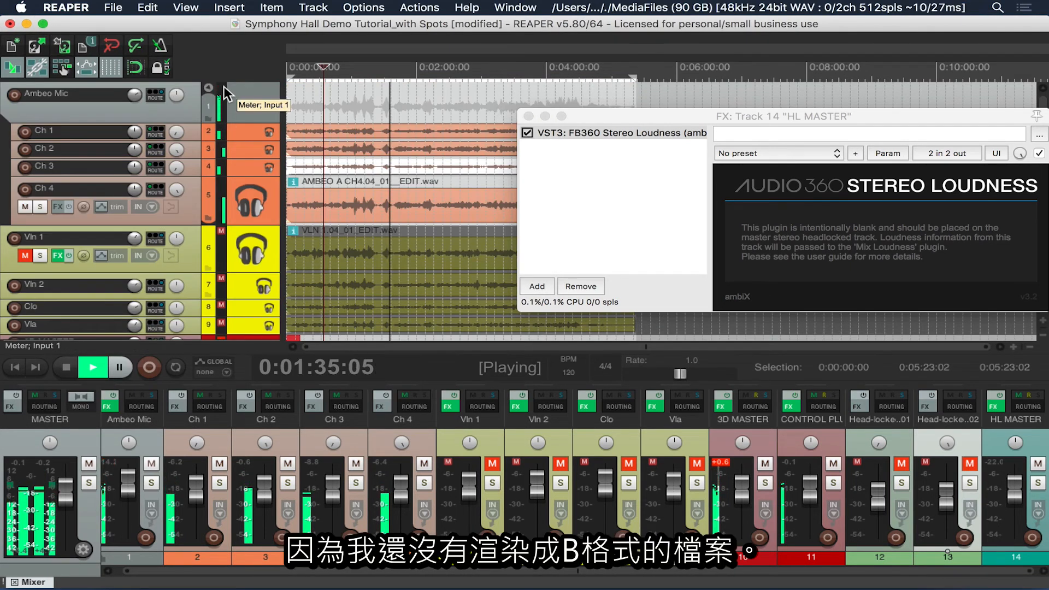
{"action": "left_click", "coordinate": [110, 406]}
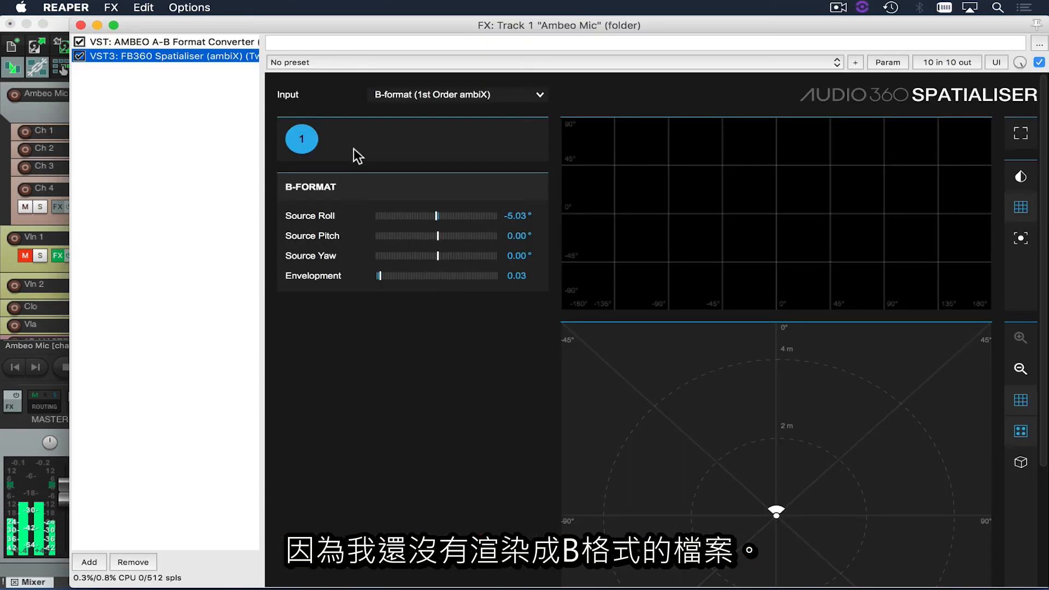
{"action": "left_click", "coordinate": [196, 40]}
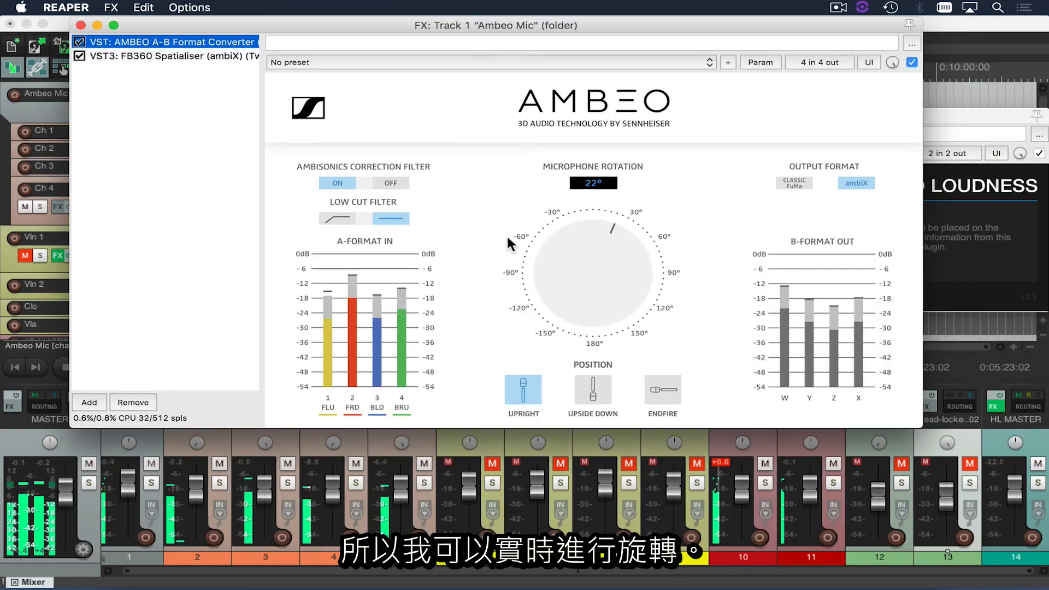
{"action": "mouse_move", "coordinate": [611, 229]}
{"action": "left_mouse_down"}
{"action": "mouse_move", "coordinate": [565, 242]}
{"action": "mouse_move", "coordinate": [611, 218]}
{"action": "left_mouse_up"}
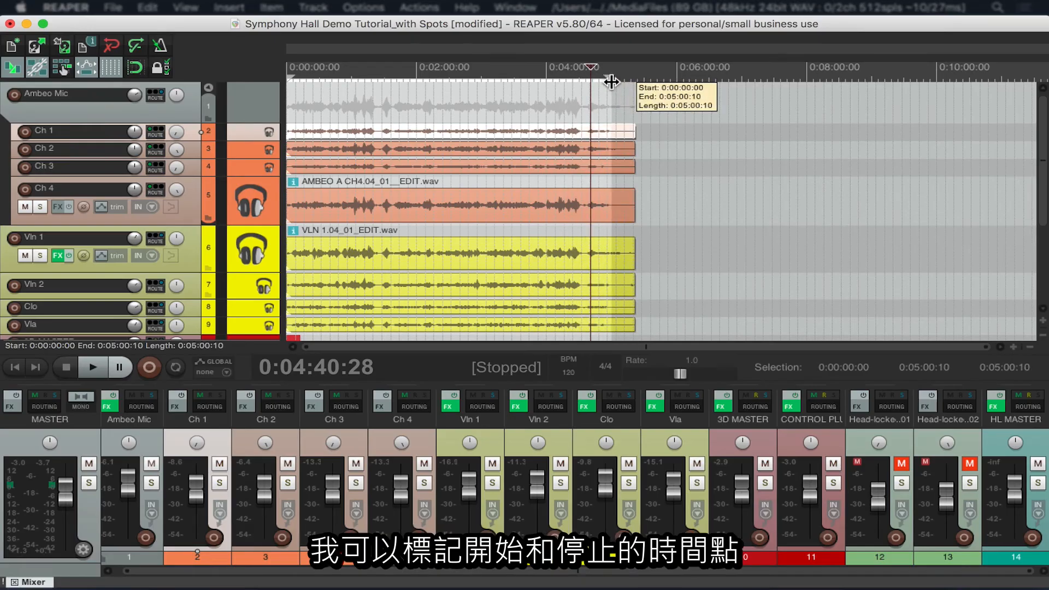
Set the time selection from 0:00:00:00 to 0:05:23:03 to cover the full recording
{"action": "left_click_drag", "start_coordinate": [611, 81], "coordinate": [636, 83]}
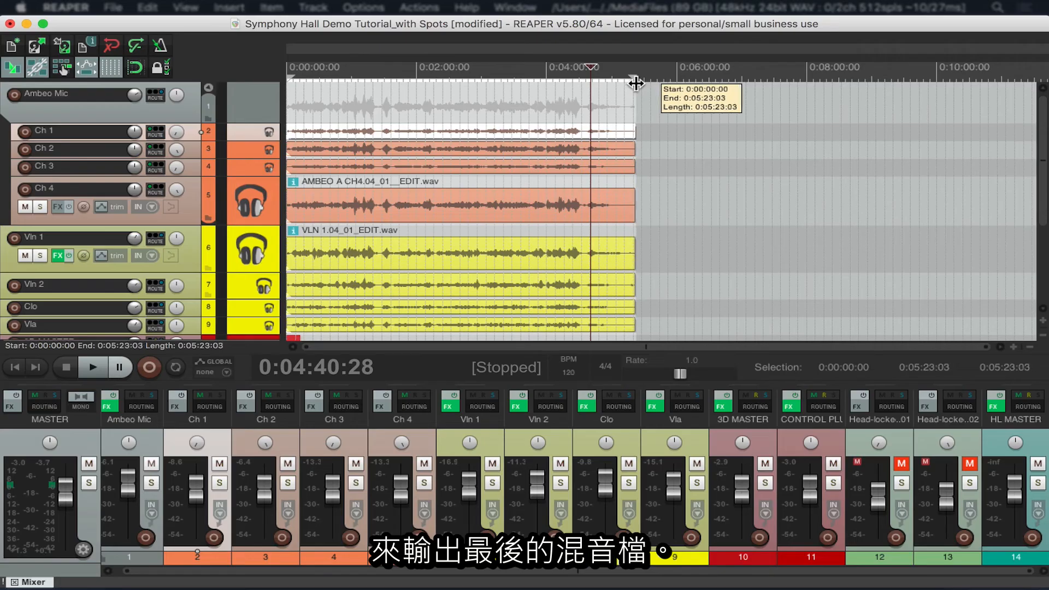
Turn off Decode Binaural in the FB360 Control plugin on the CONTROL PLUGIN track and close its effects window
{"action": "left_click", "coordinate": [789, 406]}
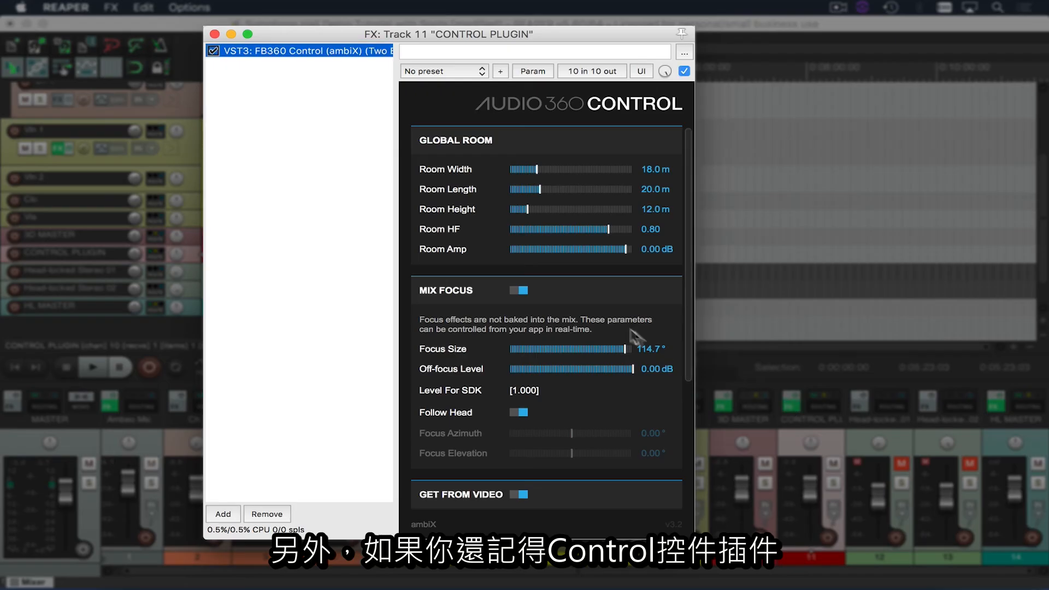
{"action": "scroll", "coordinate": [579, 427], "scroll_direction": "down", "scroll_amount": 3}
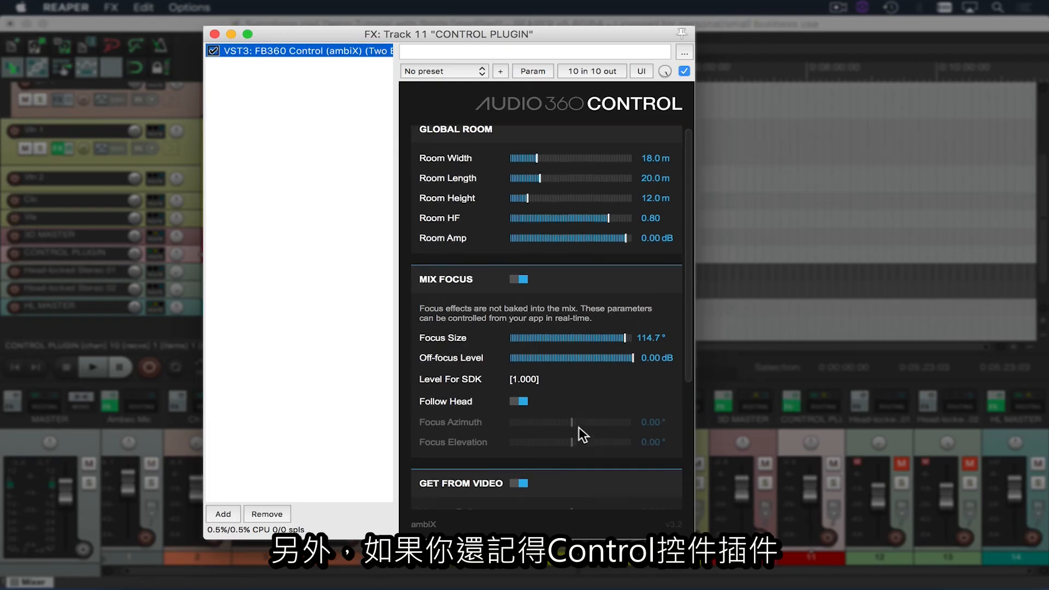
{"action": "scroll", "coordinate": [579, 431], "scroll_direction": "down", "scroll_amount": 5}
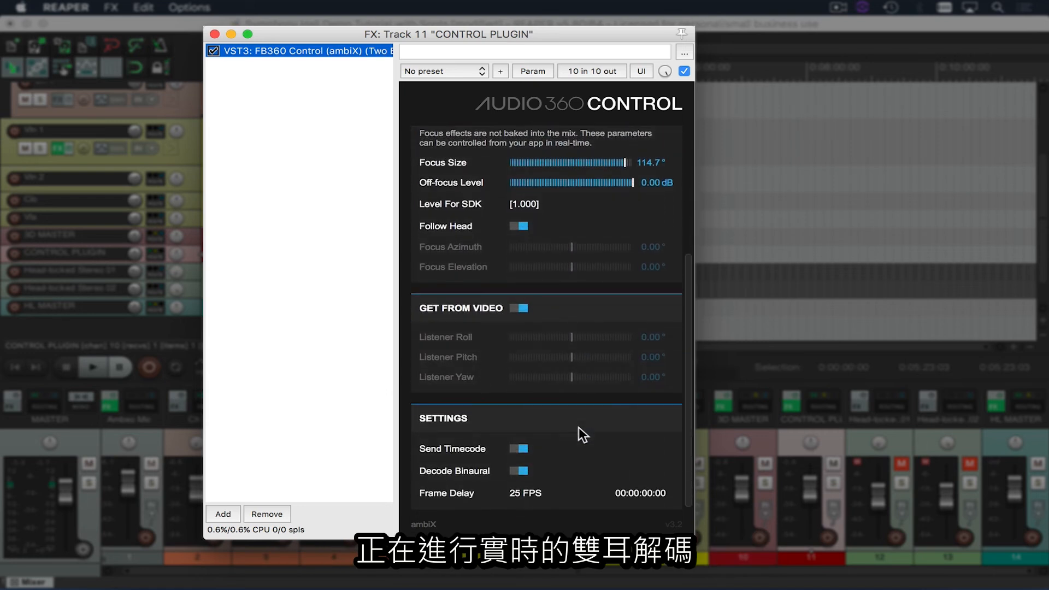
{"action": "left_click", "coordinate": [522, 471]}
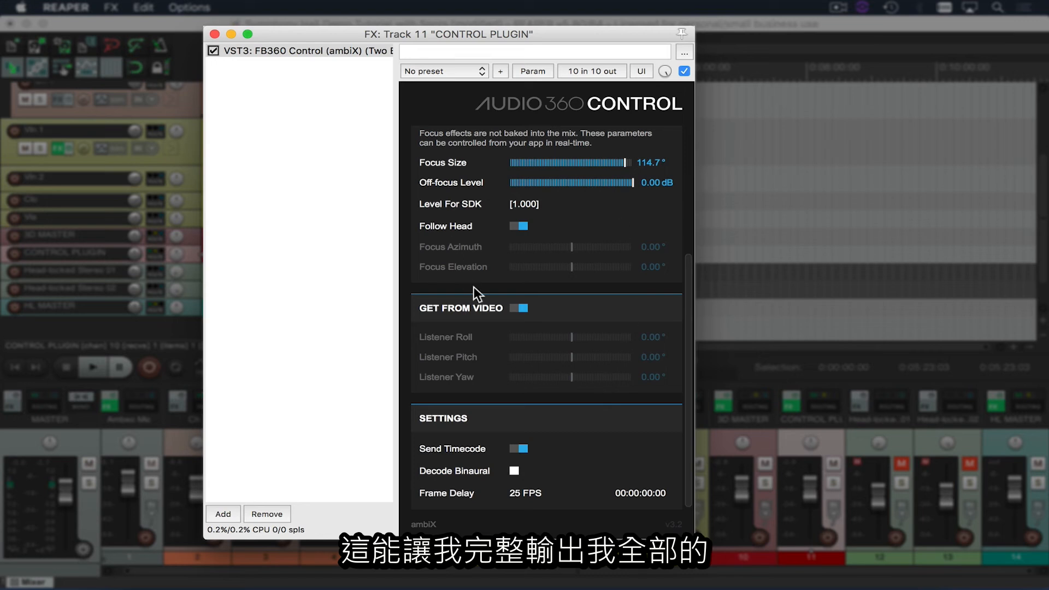
{"action": "left_click", "coordinate": [214, 34]}
Render the selected track's time selection as a 9-channel, 48000 Hz, 24-bit WAV named SYMPHONY HALL DEMO TUTORIAL V2
{"action": "left_click", "coordinate": [112, 7]}
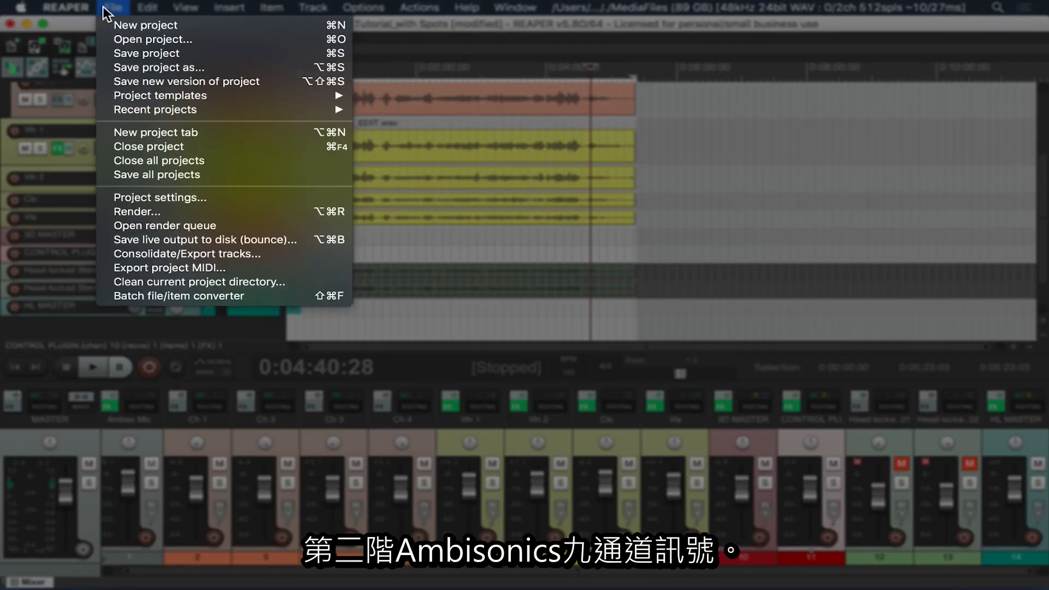
{"action": "left_click", "coordinate": [164, 211]}
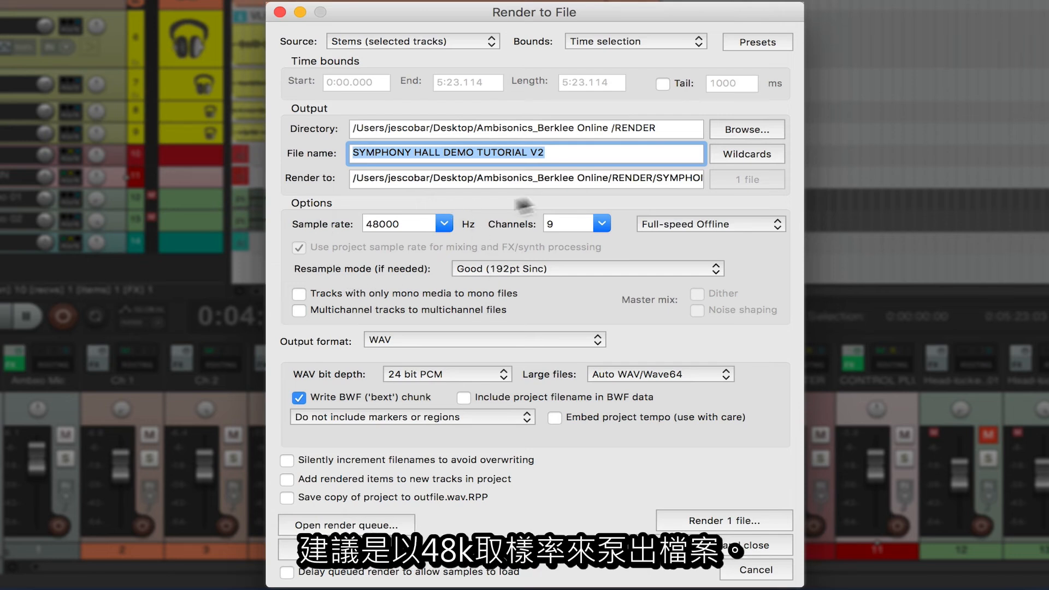
{"action": "left_click", "coordinate": [603, 223]}
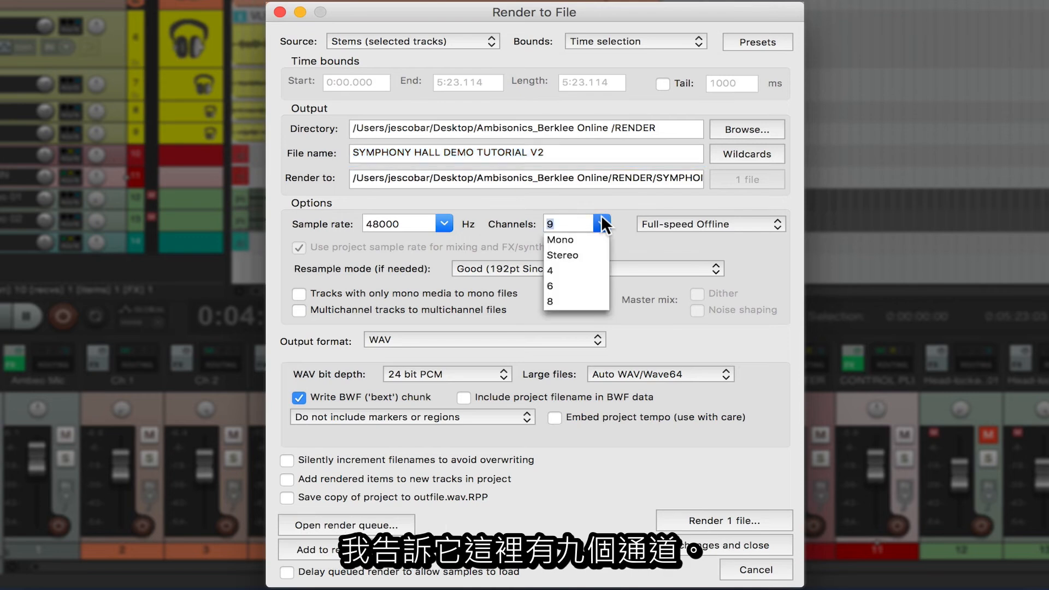
{"action": "left_click", "coordinate": [638, 244]}
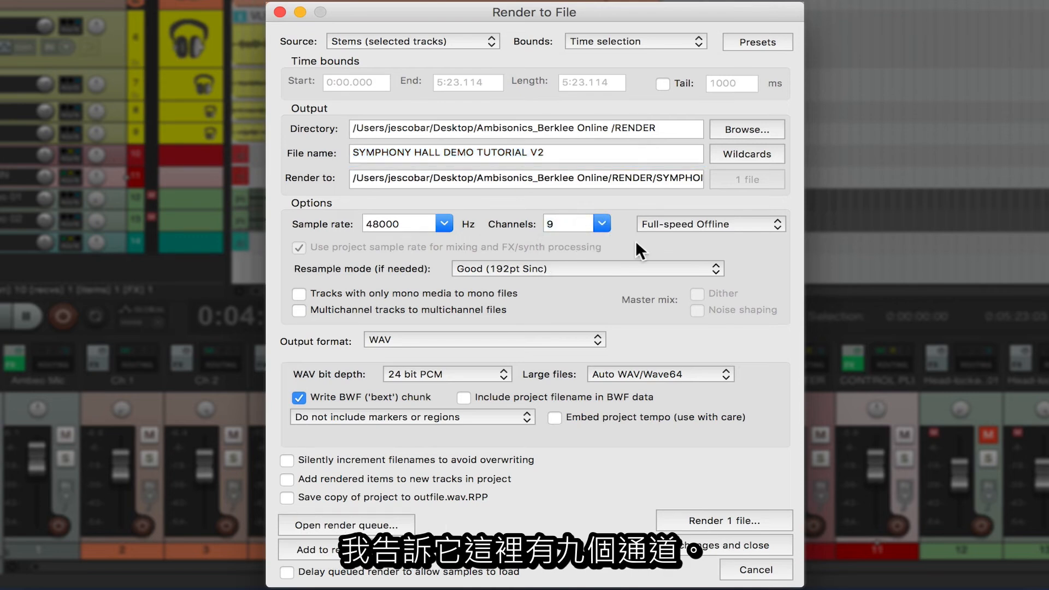
{"action": "left_click", "coordinate": [713, 519]}
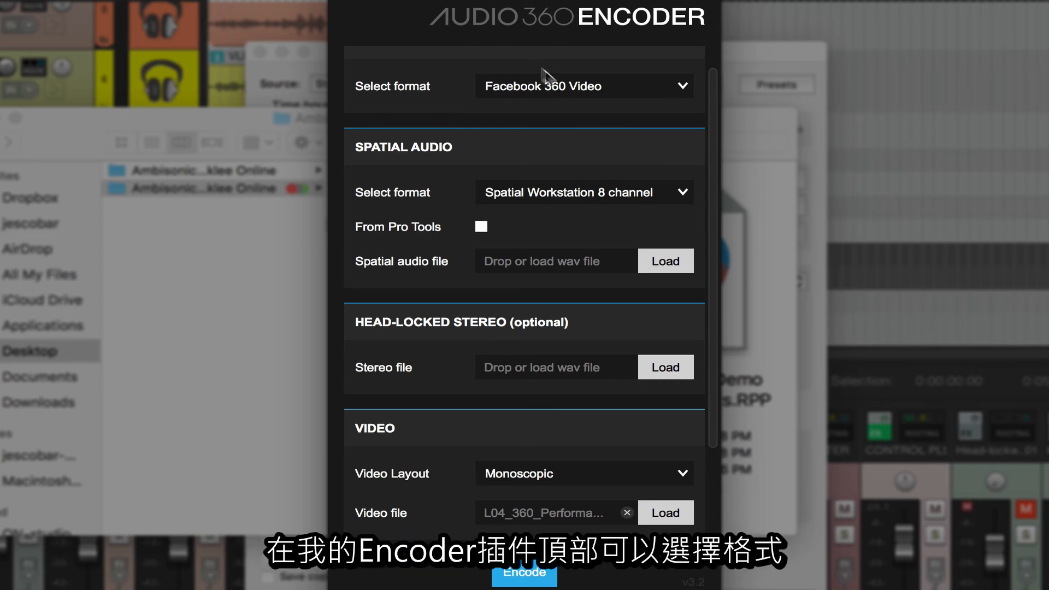
In the Audio360 Encoder, set the output format to Facebook 360 Video and the spatial audio format to B-format (2nd order ambiX)
{"action": "left_click", "coordinate": [519, 88]}
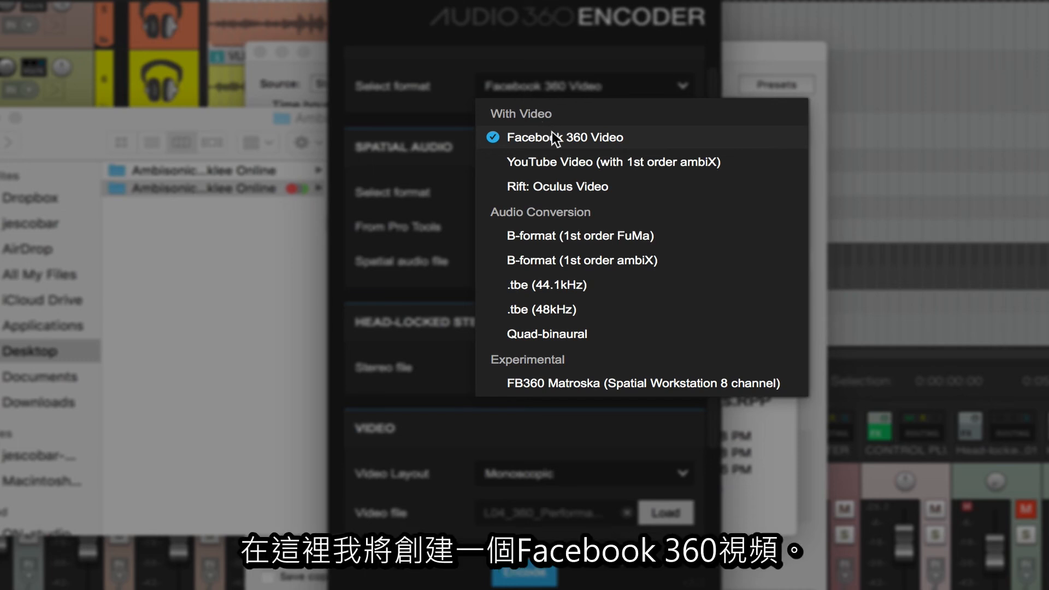
{"action": "left_click", "coordinate": [609, 138]}
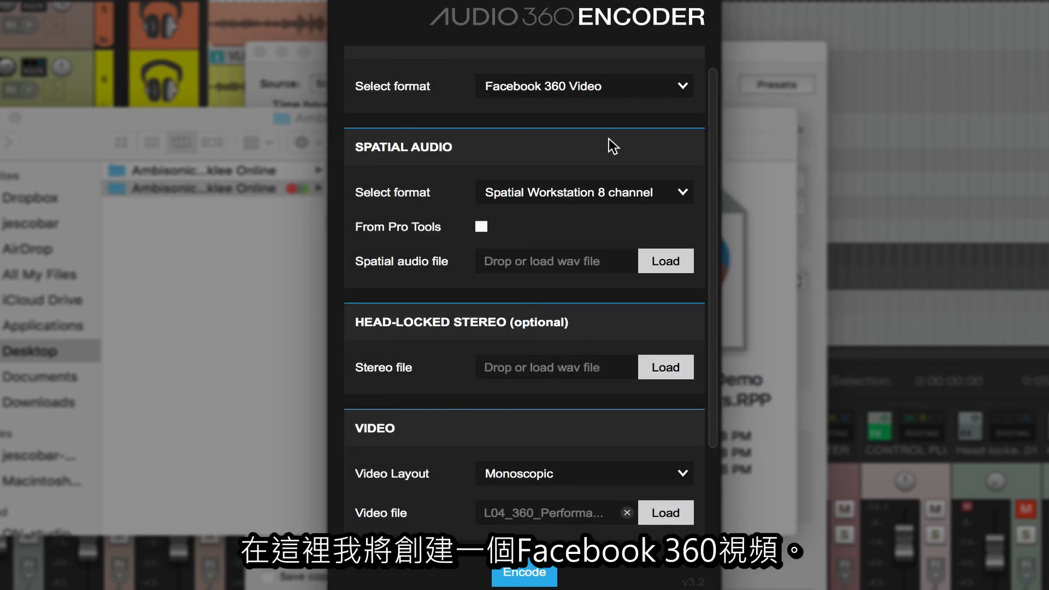
{"action": "left_click", "coordinate": [554, 194]}
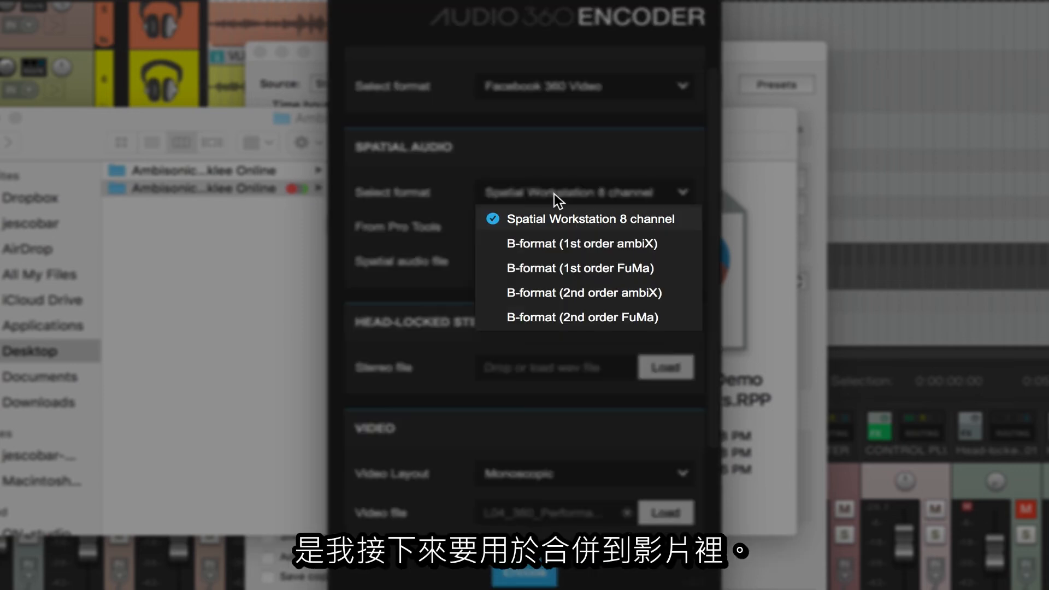
{"action": "left_click", "coordinate": [594, 295]}
Load SYMPHONY HALL DEMO TUTORIAL V2.wav from the RENDER folder as the spatial audio file
{"action": "left_click", "coordinate": [668, 257]}
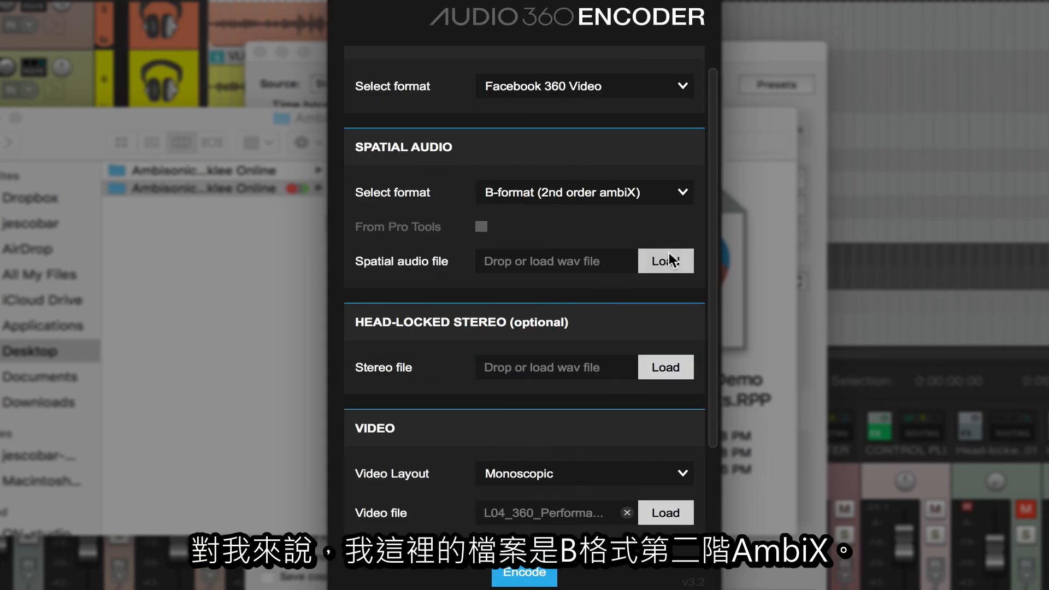
{"action": "left_click", "coordinate": [356, 40]}
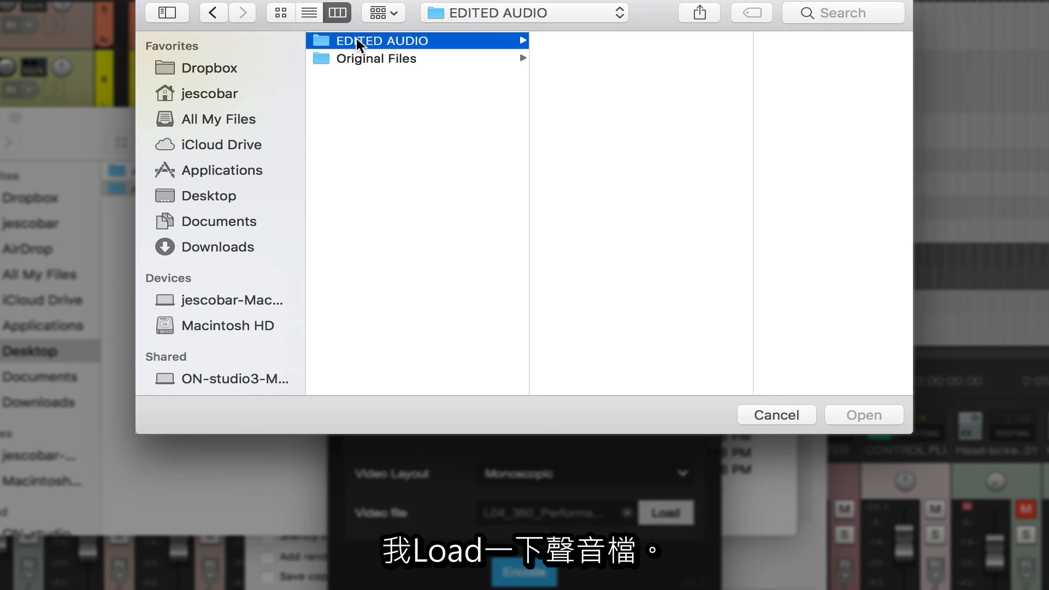
{"action": "left_click", "coordinate": [803, 41]}
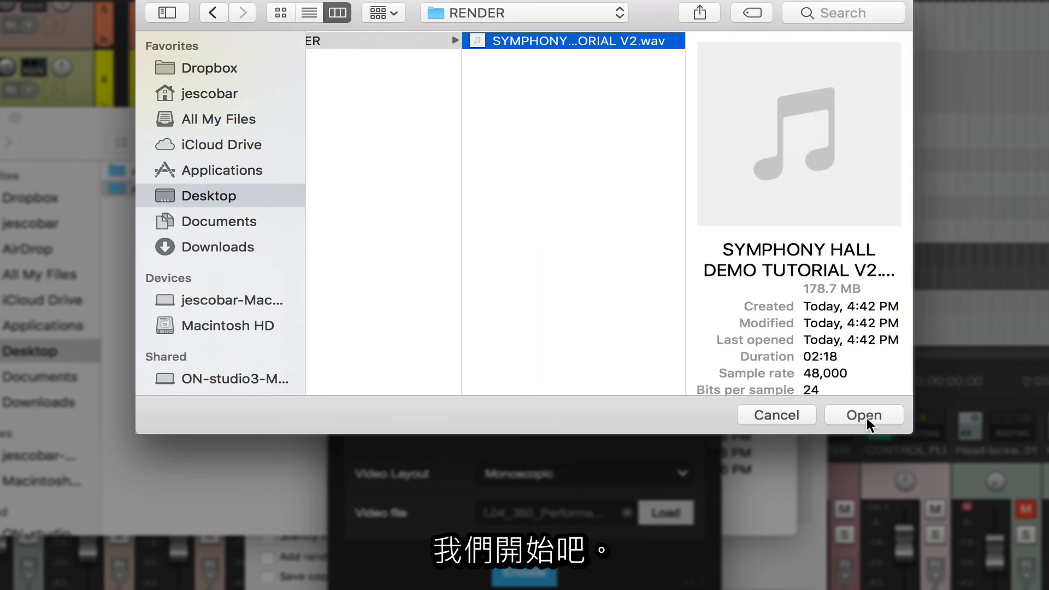
{"action": "left_click", "coordinate": [868, 420]}
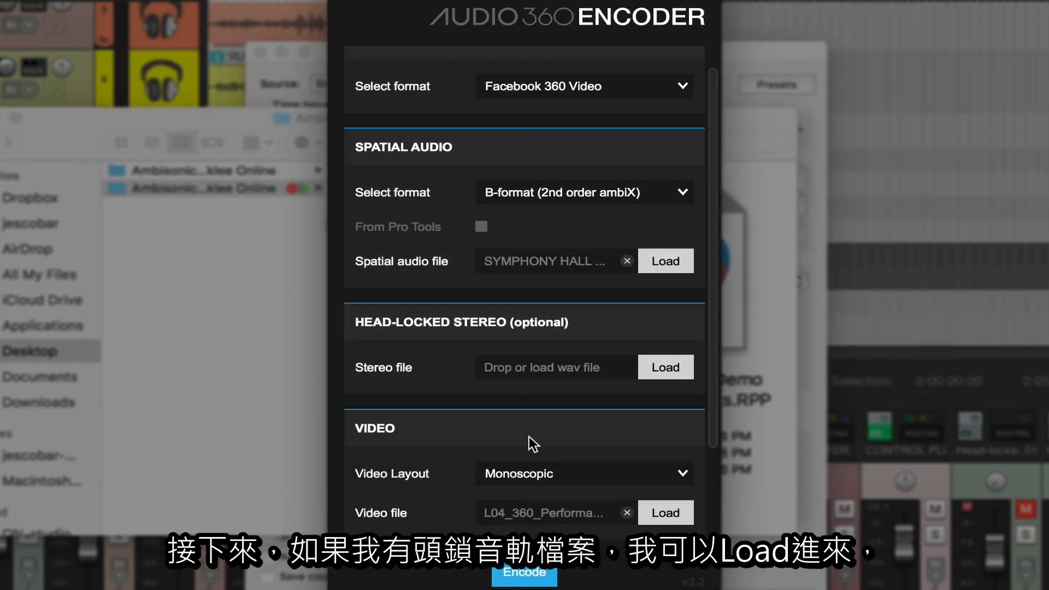
Load the full-resolution L04_360_Performance_take4_FOR ENCODER.mp4 from the project's VIDEOS folder as the video file
{"action": "scroll", "coordinate": [529, 437], "scroll_direction": "down", "scroll_amount": 2}
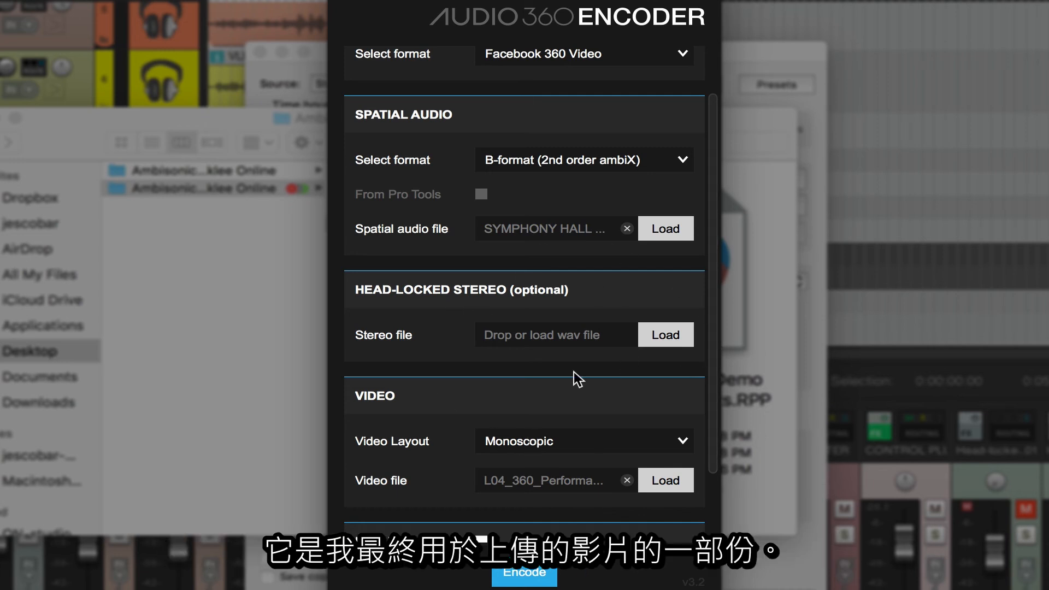
{"action": "scroll", "coordinate": [603, 391], "scroll_direction": "down", "scroll_amount": 3}
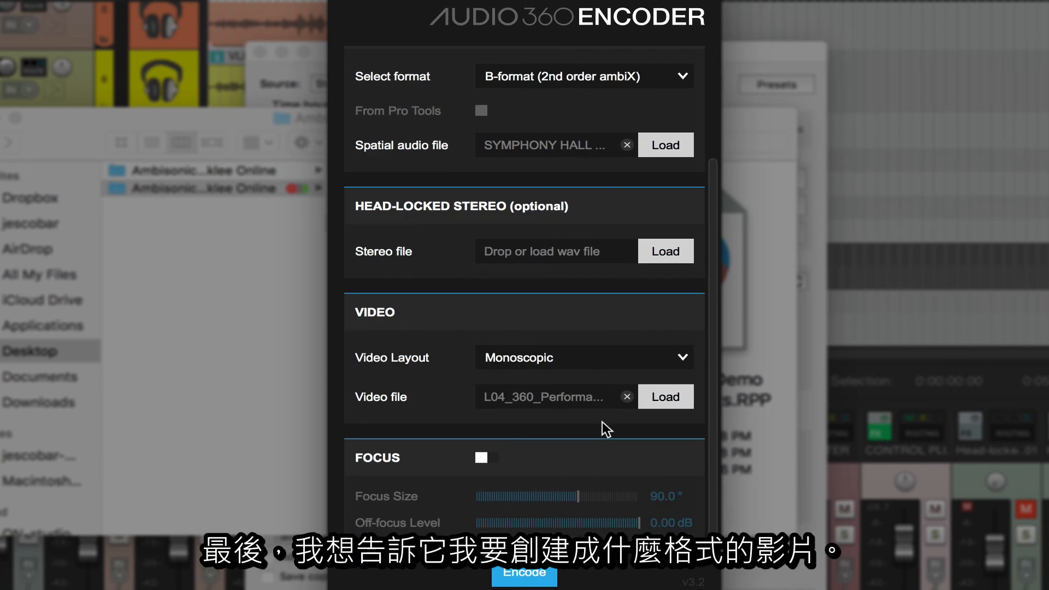
{"action": "left_click", "coordinate": [619, 359]}
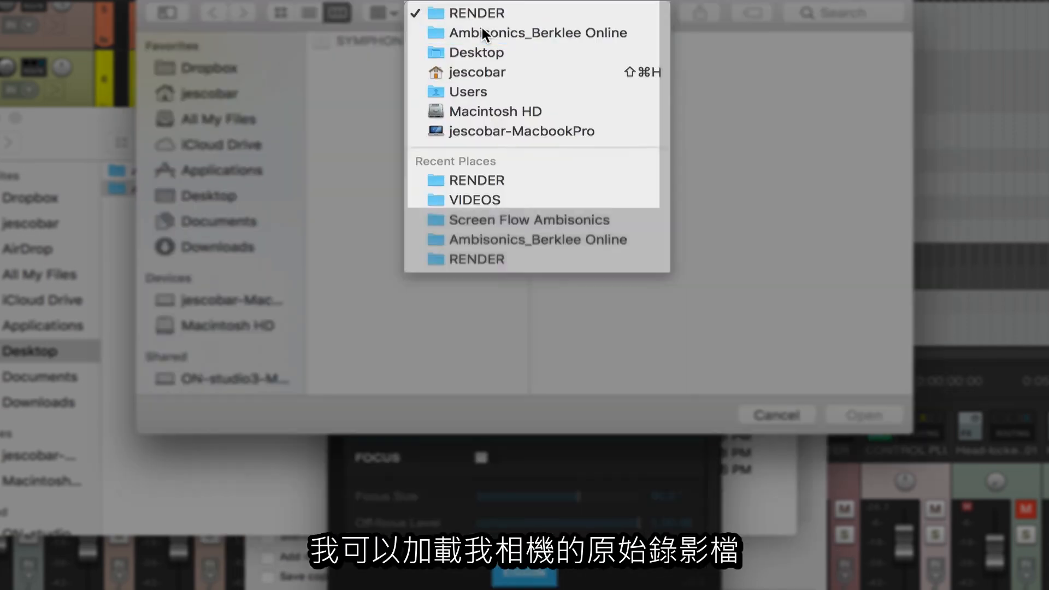
{"action": "left_click", "coordinate": [482, 30]}
{"action": "left_click", "coordinate": [441, 58]}
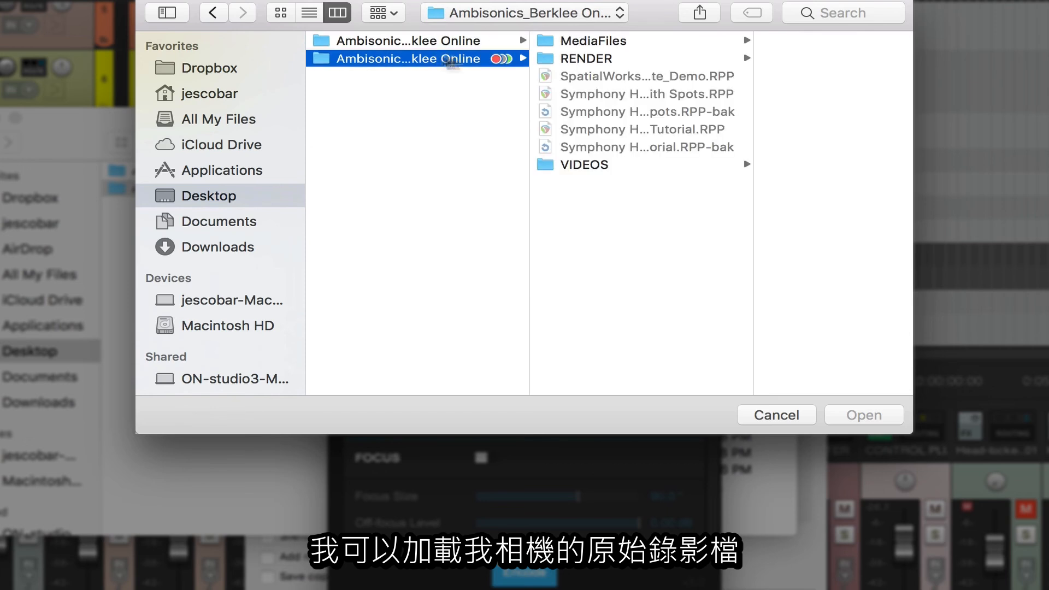
{"action": "left_click", "coordinate": [597, 164]}
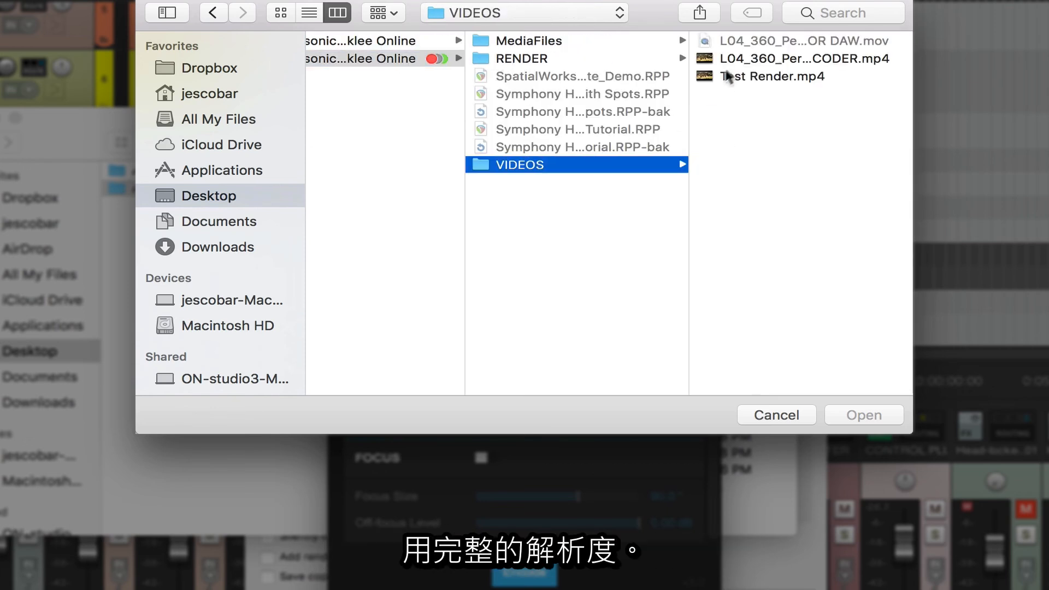
{"action": "left_click", "coordinate": [796, 57]}
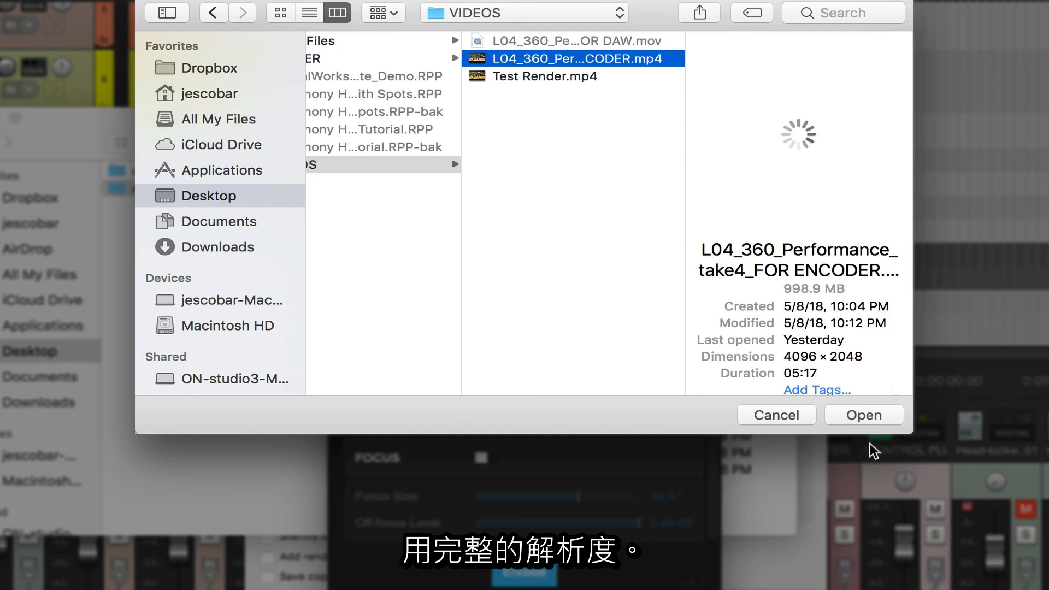
{"action": "left_click", "coordinate": [864, 415]}
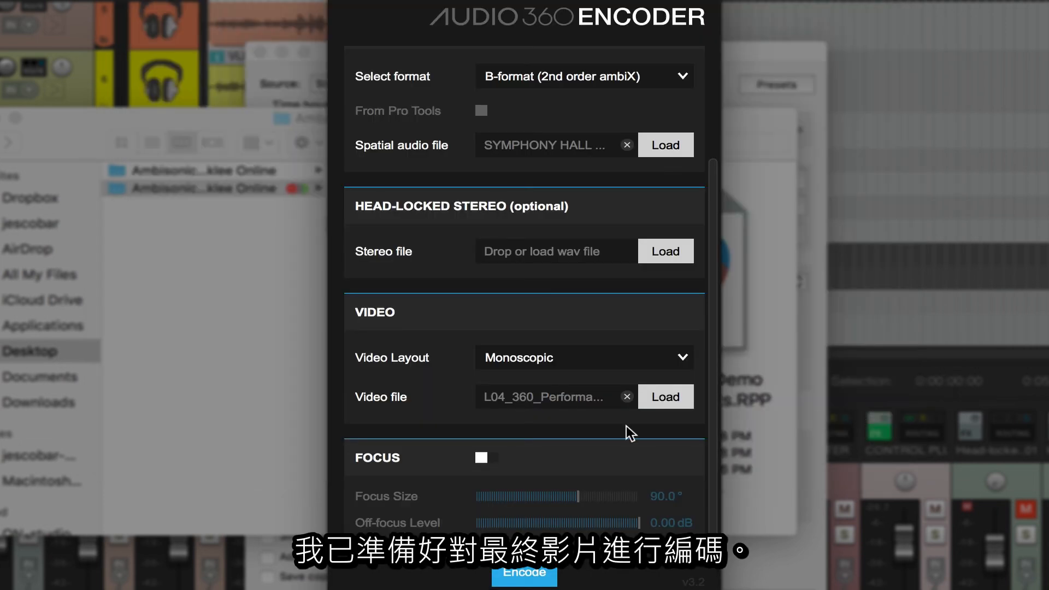